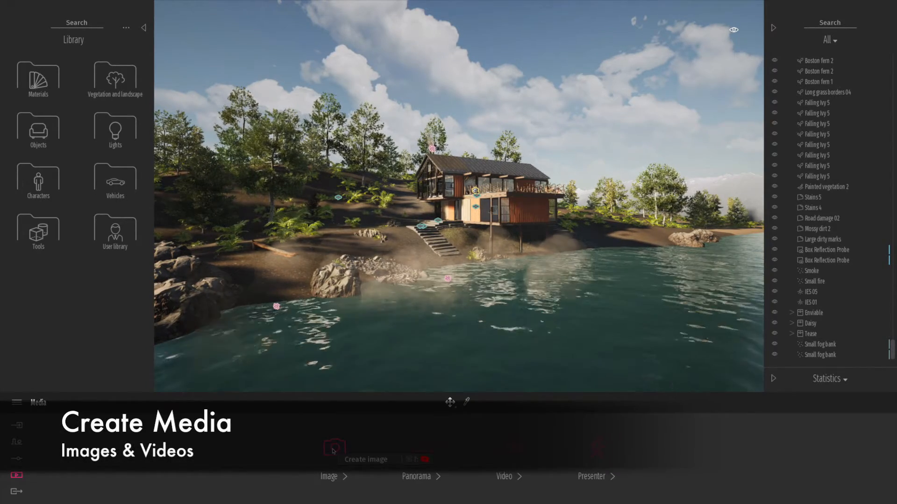
Open the image media collection and view the saved images Image1 and Image2 in turn.
click(333, 449)
click(159, 436)
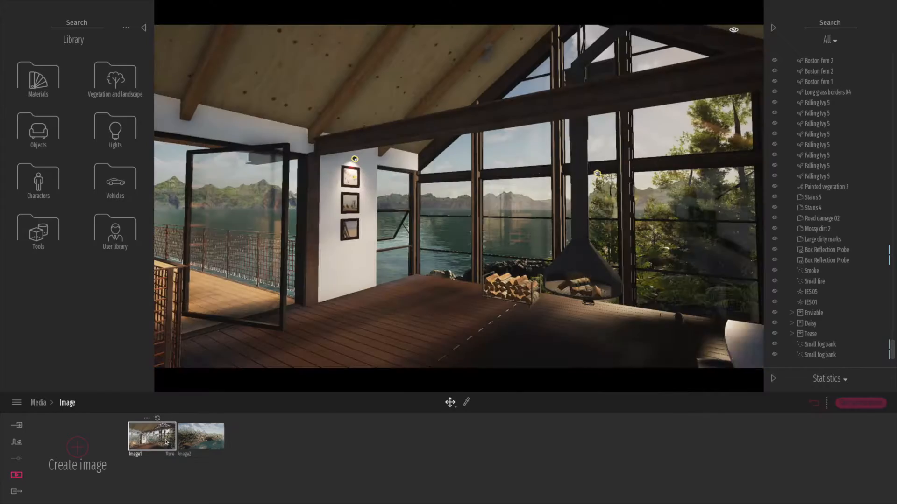
click(208, 444)
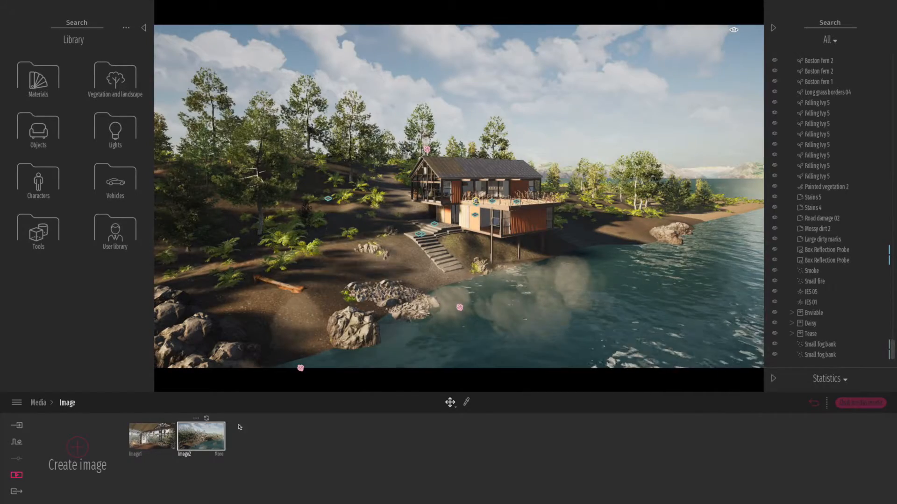
Frame the lakeside house from the shore, with the log and rocks in the foreground, and create a new image of that view.
key(w)
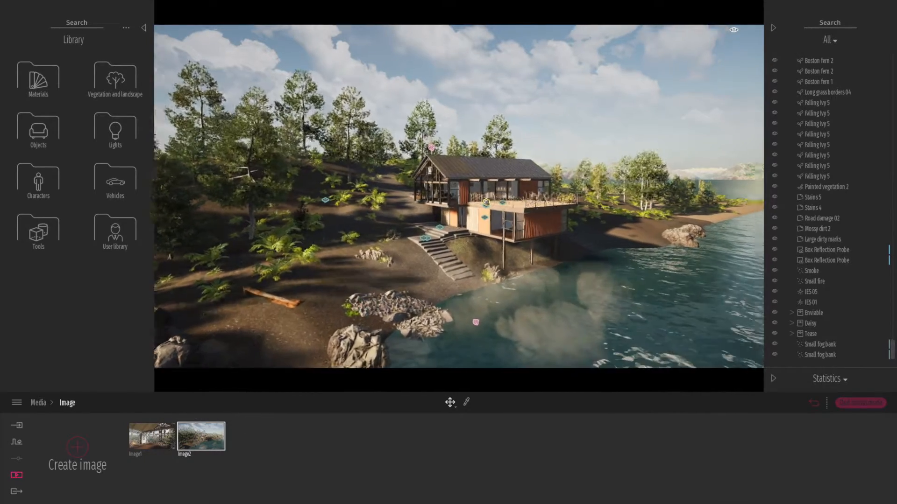
right_drag(373, 305, 417, 287)
key(a)
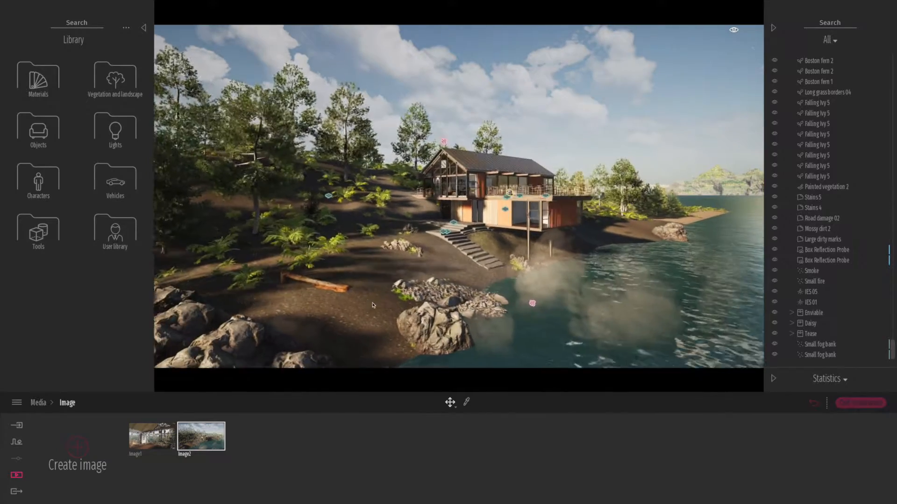
key(a)
key(w)
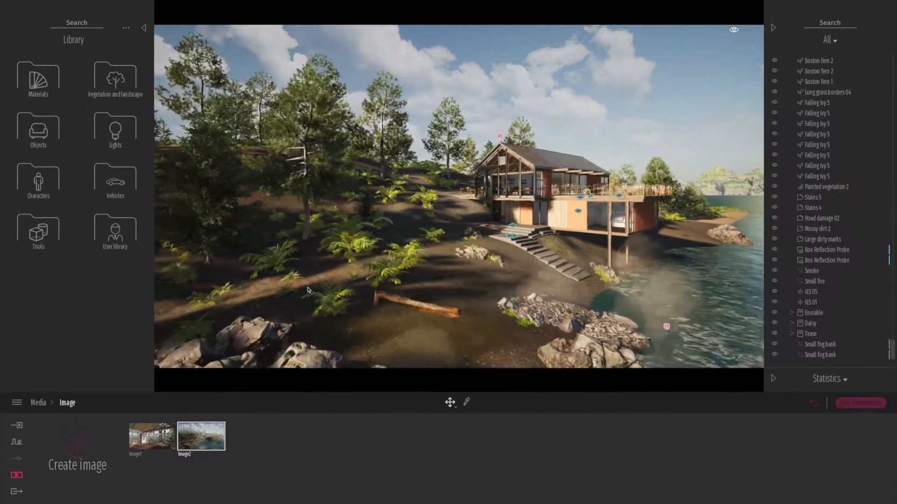
right_drag(307, 290, 412, 292)
mouse_move(336, 283)
right_down()
mouse_move(349, 294)
mouse_move(339, 284)
right_up()
key(a)
key(a)
key(e)
click(80, 449)
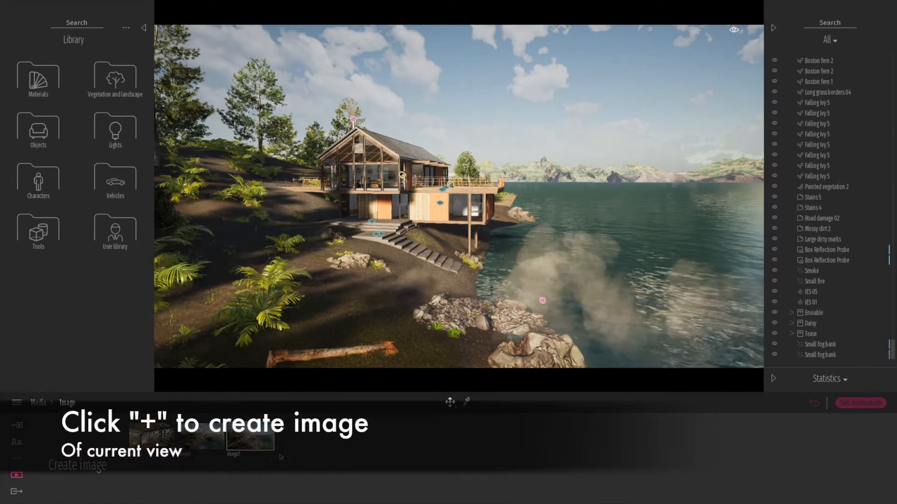
Give Image3 a custom output size of 4000 wide by 2000 high in its format settings.
click(269, 455)
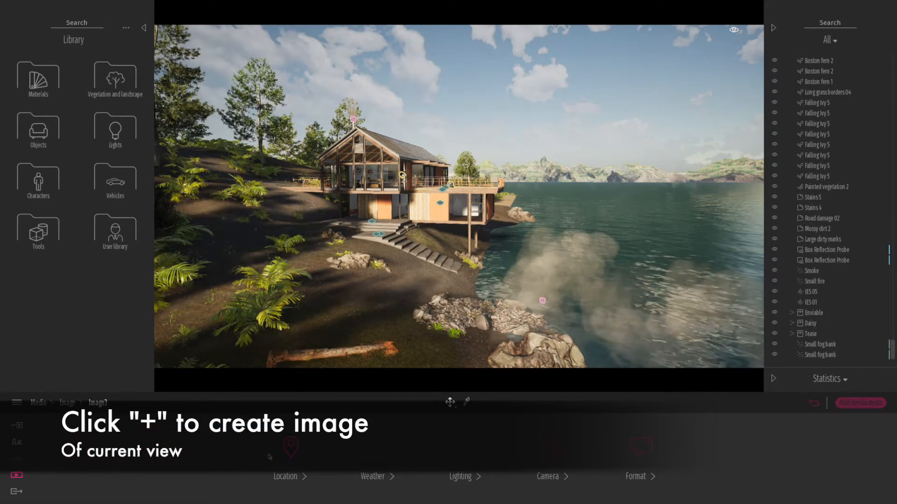
click(638, 449)
click(485, 455)
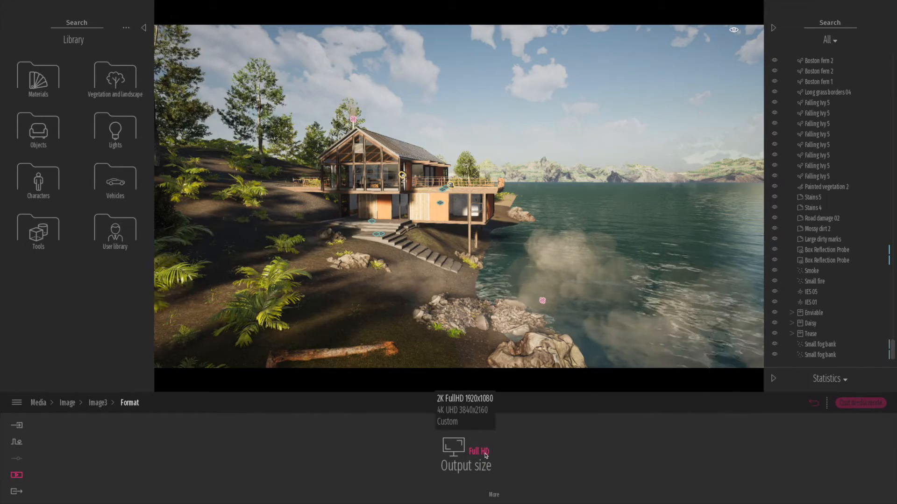
click(447, 423)
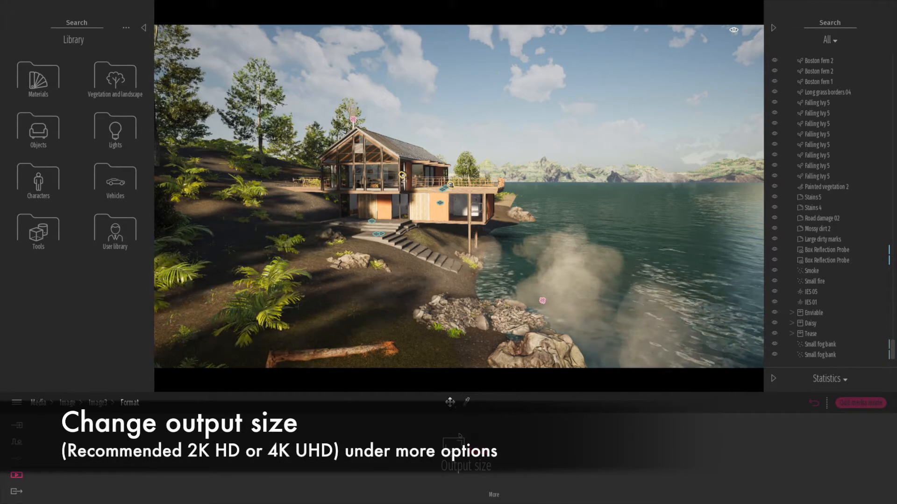
click(493, 496)
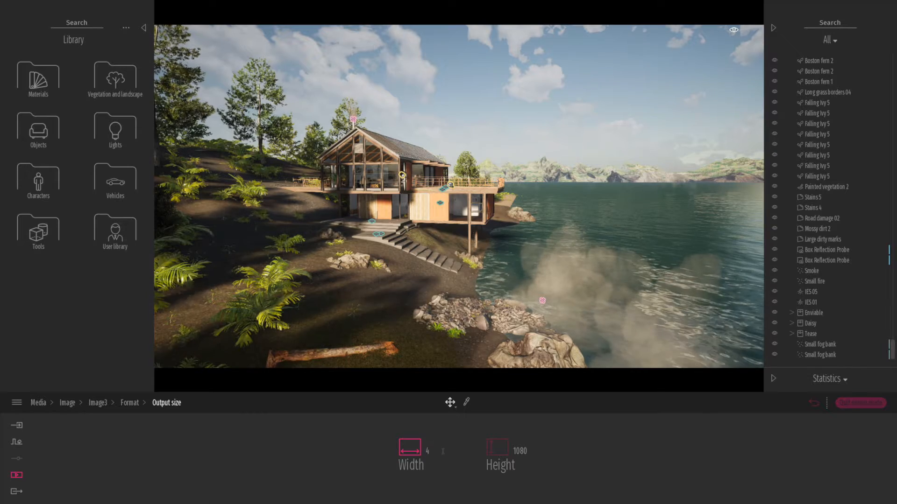
click(519, 452)
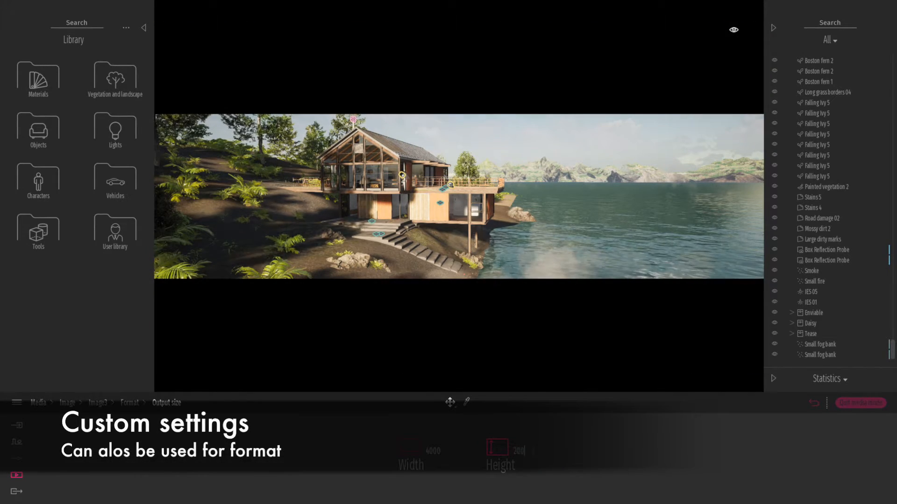
text(2000)
key(Return)
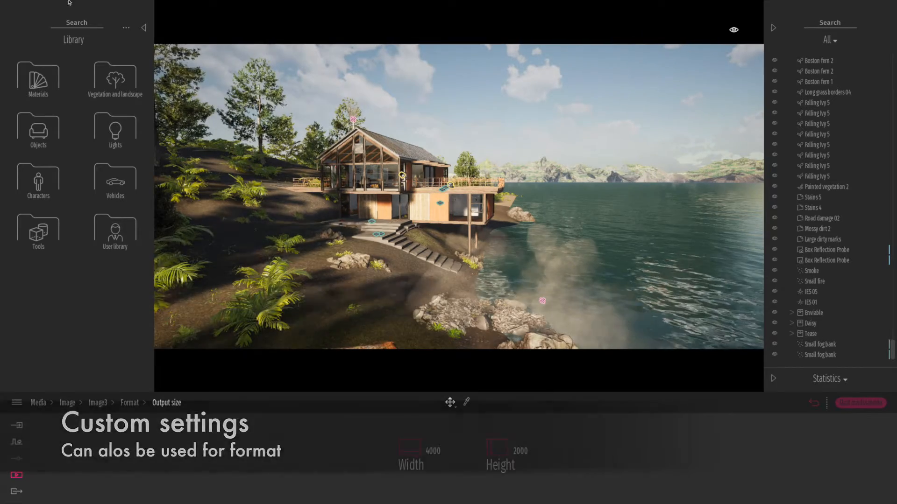
Collapse the library and the scene list to enlarge the viewport, and return to the image collection.
click(144, 29)
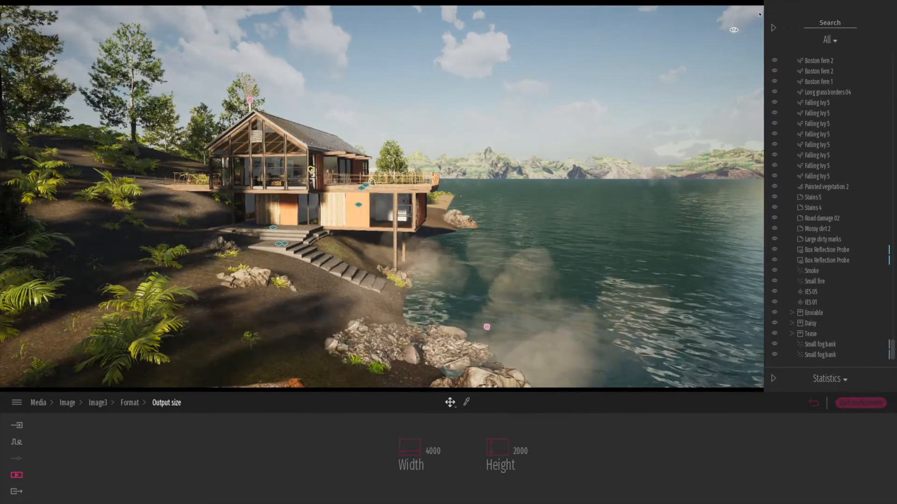
click(773, 29)
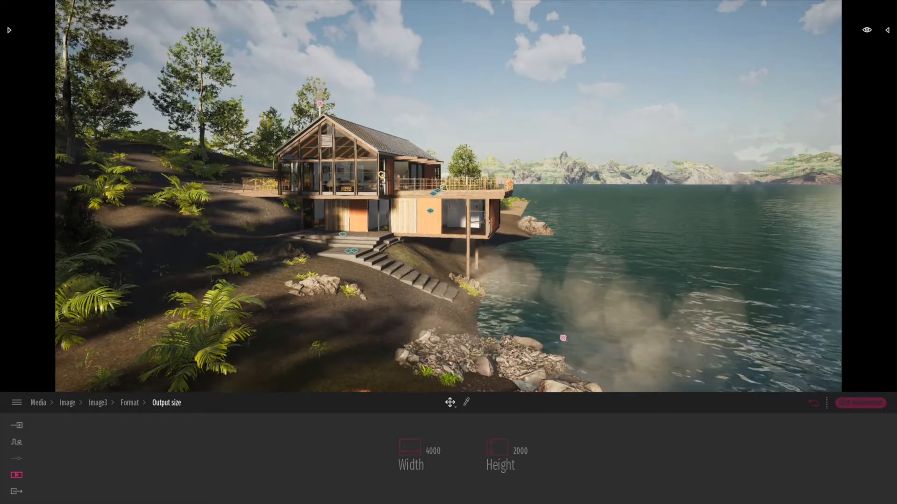
mouse_move(448, 206)
right_down()
mouse_move(450, 185)
mouse_move(482, 204)
mouse_move(447, 205)
right_up()
key(a)
click(814, 404)
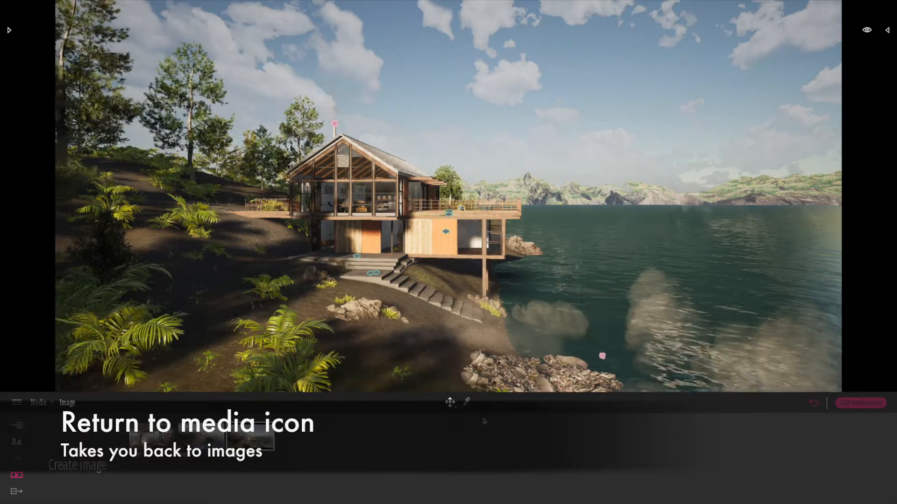
Frame the house's glazed gable front with the lake beside it and create another image of that view.
key(a)
key(a)
key(w)
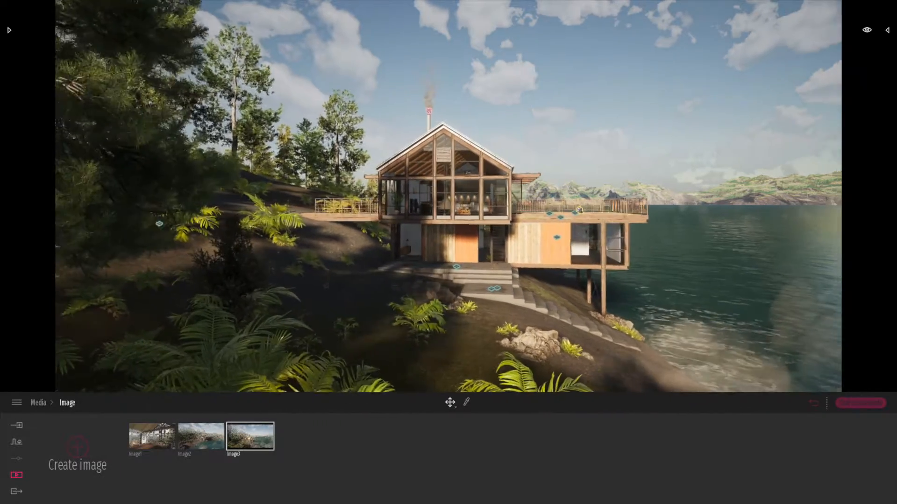
right_drag(488, 379, 528, 379)
key(a)
right_drag(391, 344, 487, 351)
key(w)
key(a)
right_drag(368, 301, 366, 316)
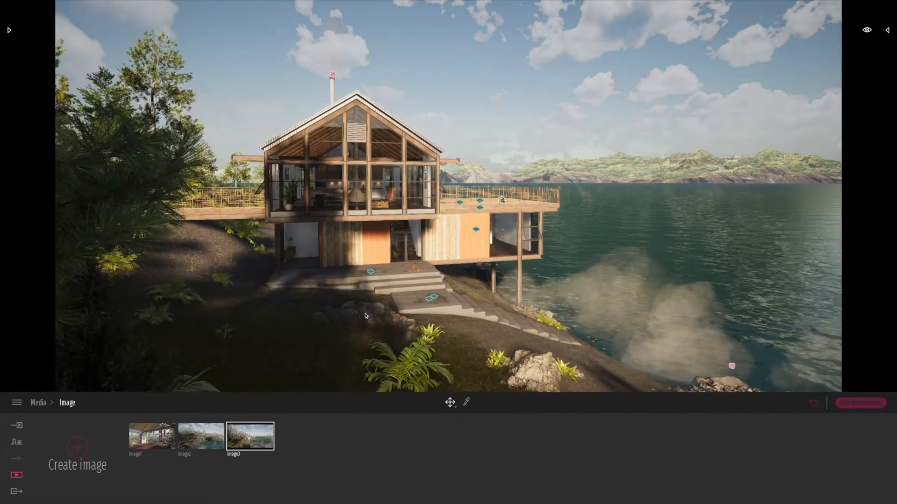
key(s)
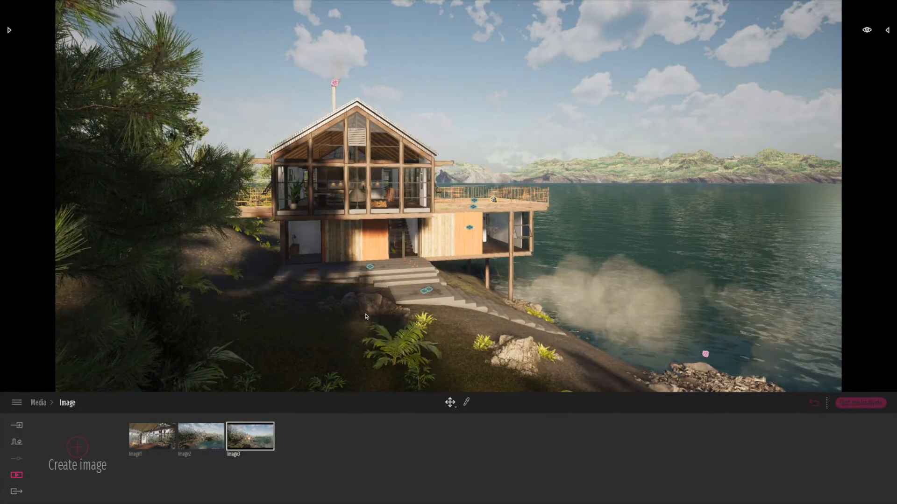
click(83, 453)
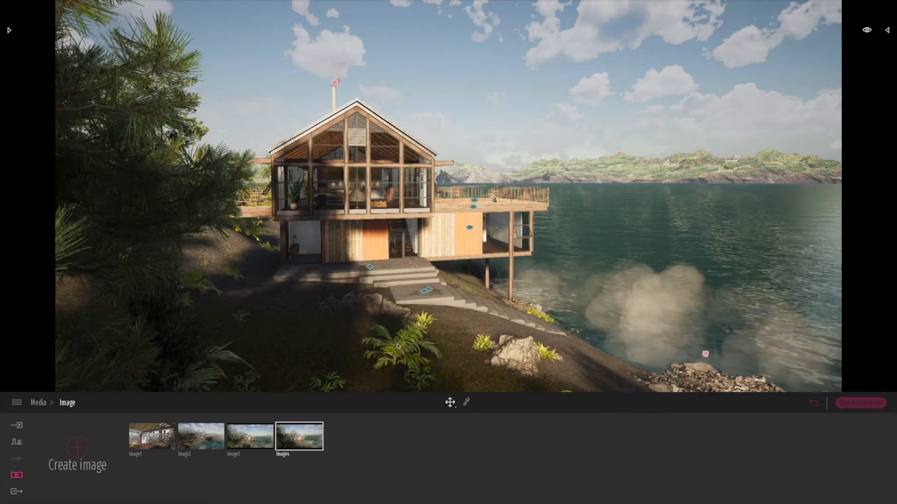
Review the four saved images, Image1 to Image4, one after another.
click(166, 445)
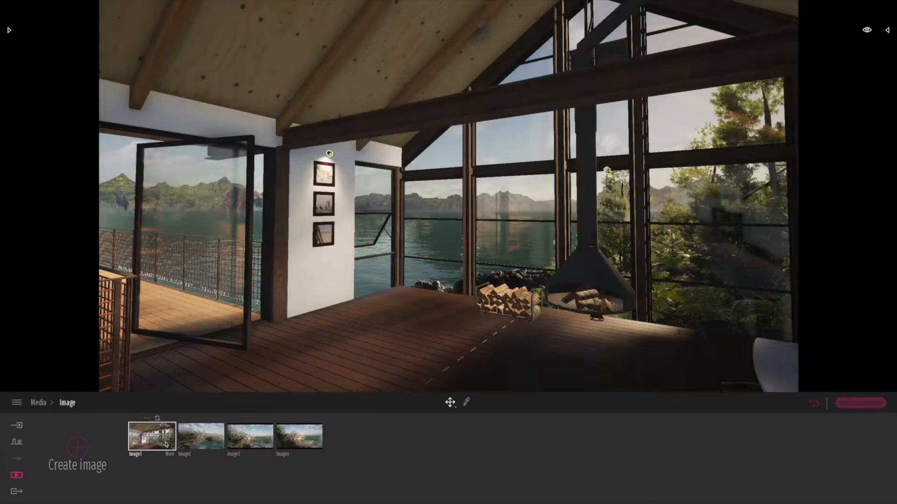
click(207, 442)
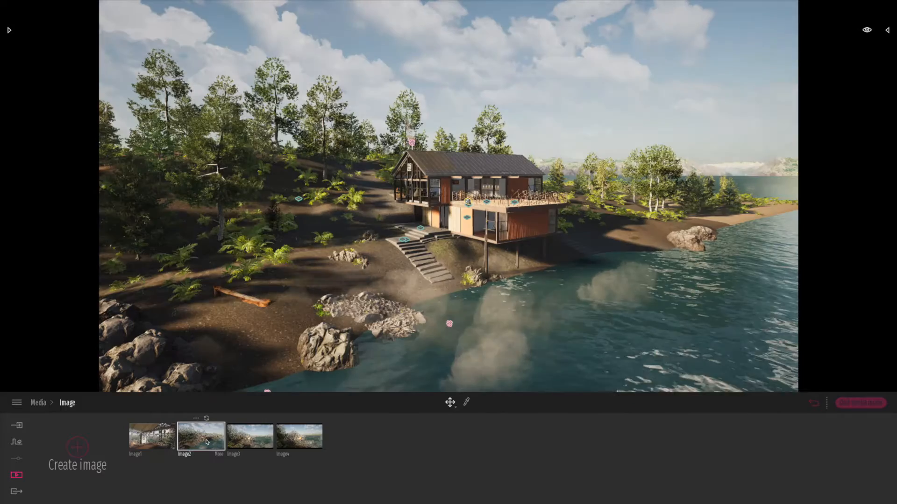
click(242, 441)
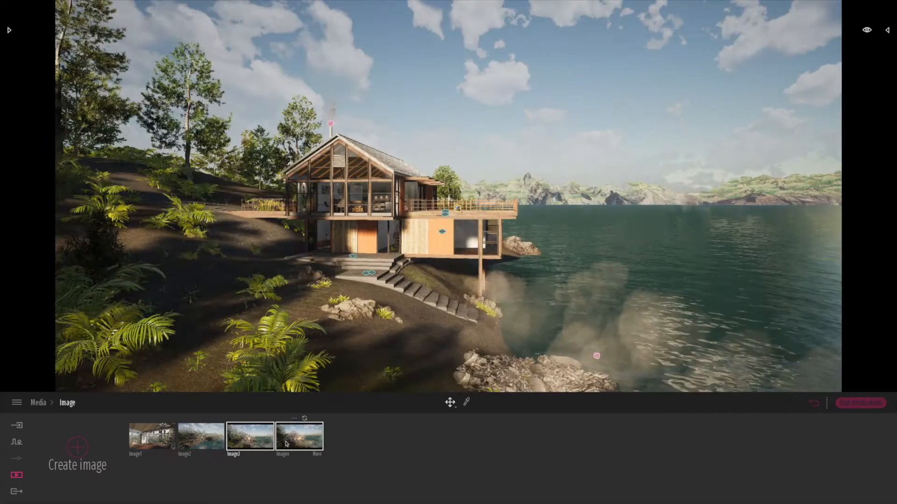
click(305, 443)
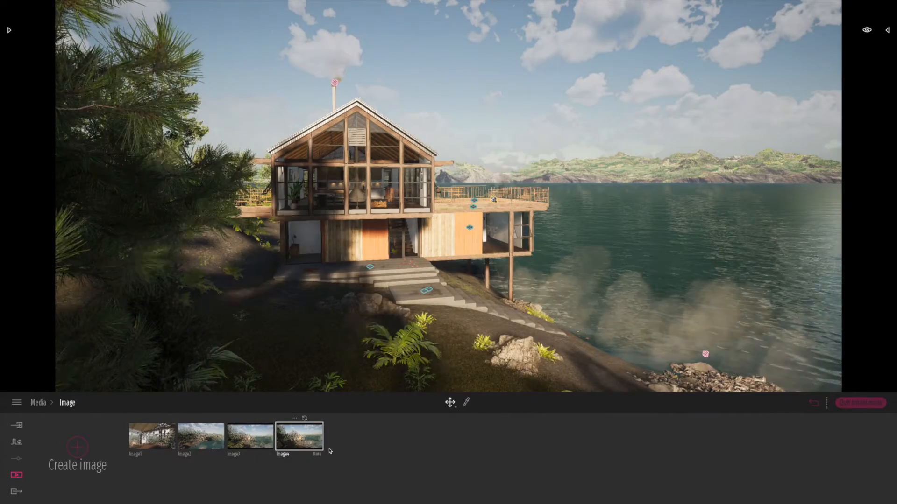
Adjust Image4's weather slightly toward sunny, set its season to winter, and return to the image collection.
click(318, 455)
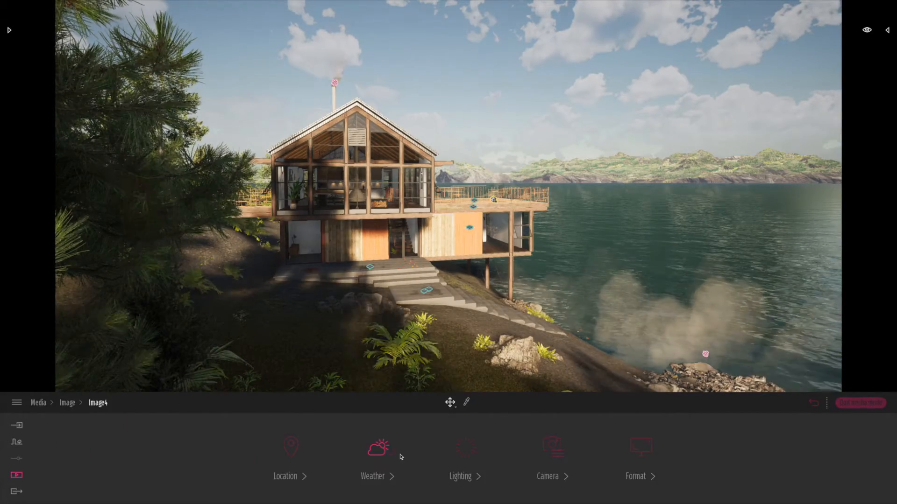
click(379, 450)
drag(120, 446, 102, 444)
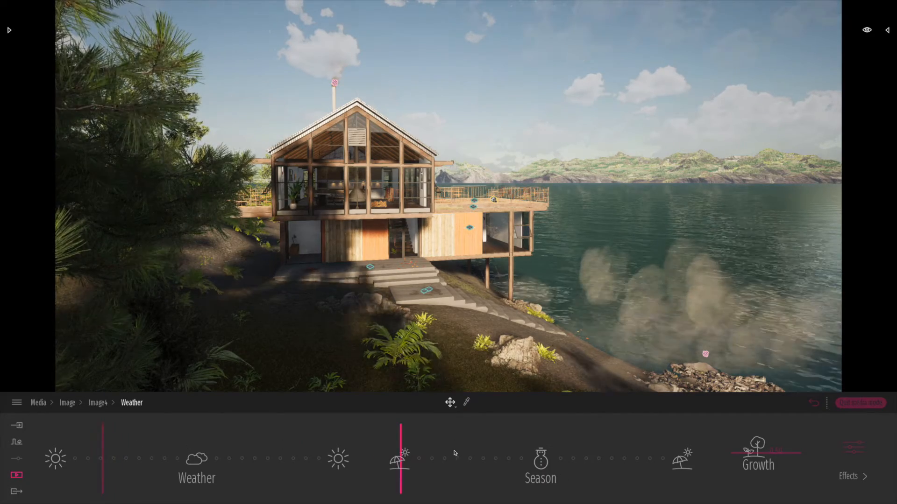
drag(419, 444, 539, 449)
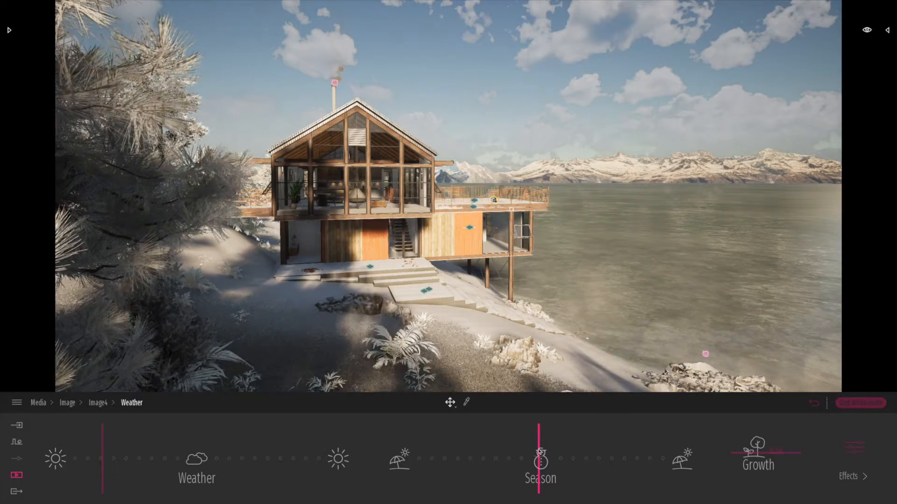
click(815, 403)
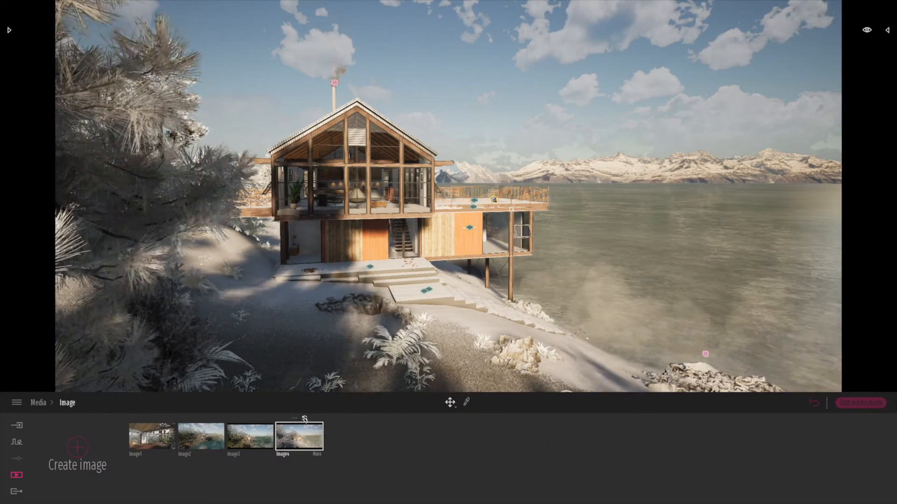
Reframe the snowy front view of the house with less foreground tree and update Image4 to this view.
right_drag(403, 327, 394, 313)
right_drag(430, 339, 427, 327)
middle_drag(434, 347, 423, 324)
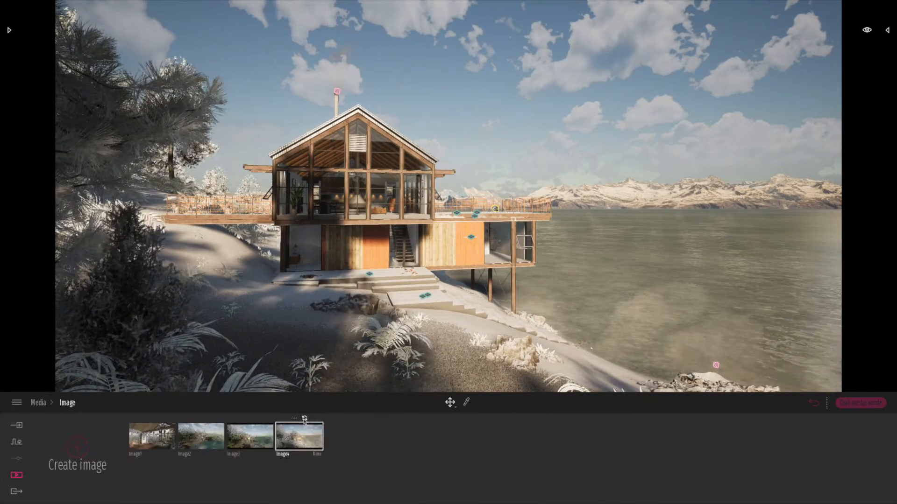
click(303, 419)
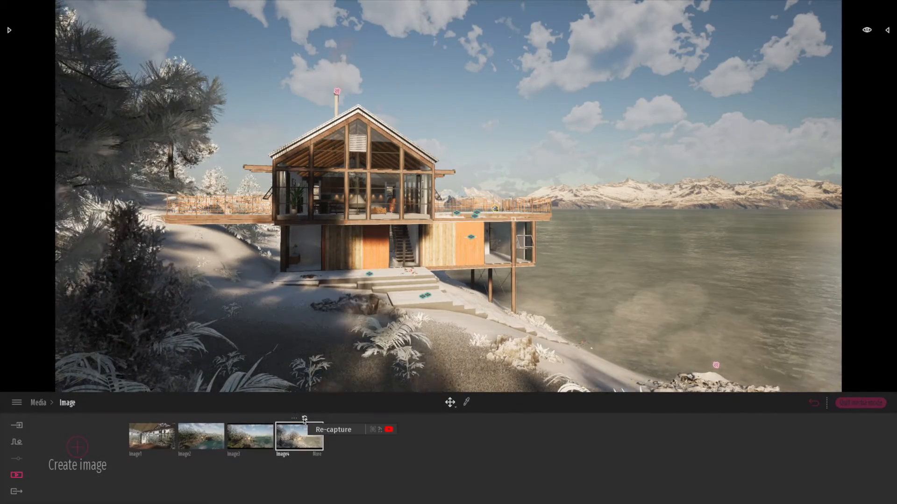
Switch to video media and create a first video starting from the current winter view.
click(17, 476)
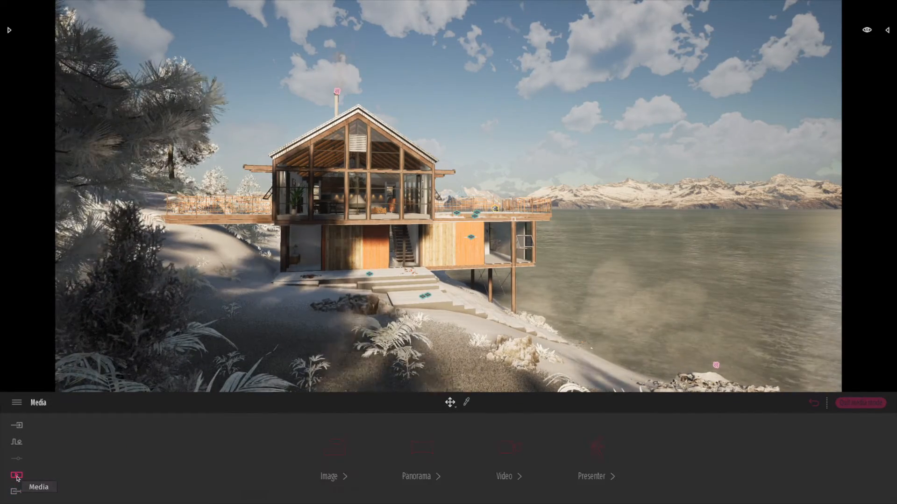
click(509, 448)
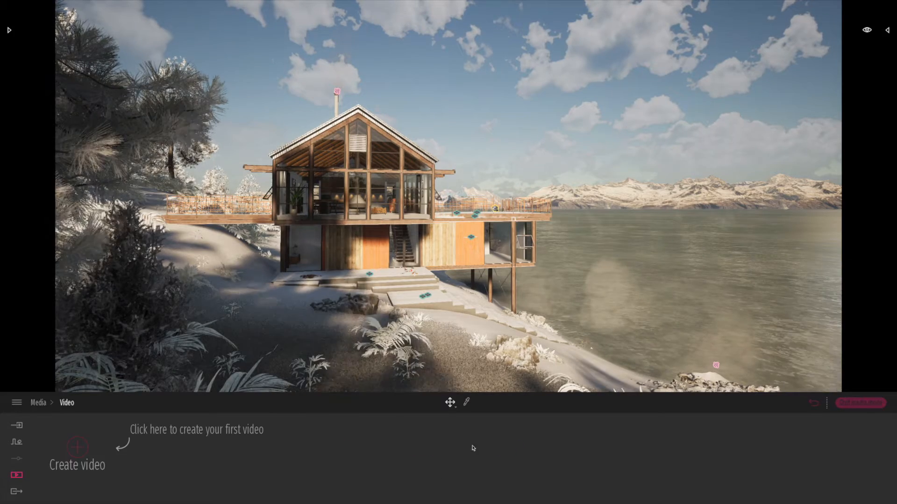
click(77, 448)
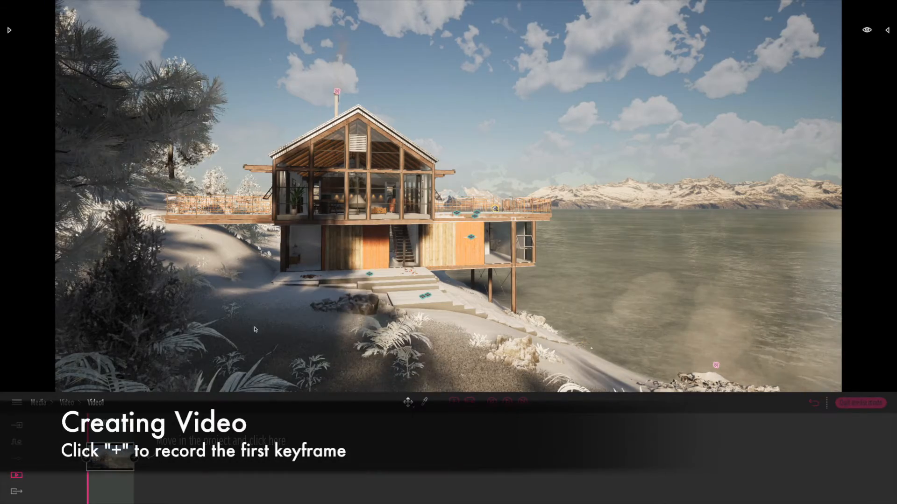
Move the camera slightly toward the front of the snowy house and record the second keyframe of Video1.
key(w)
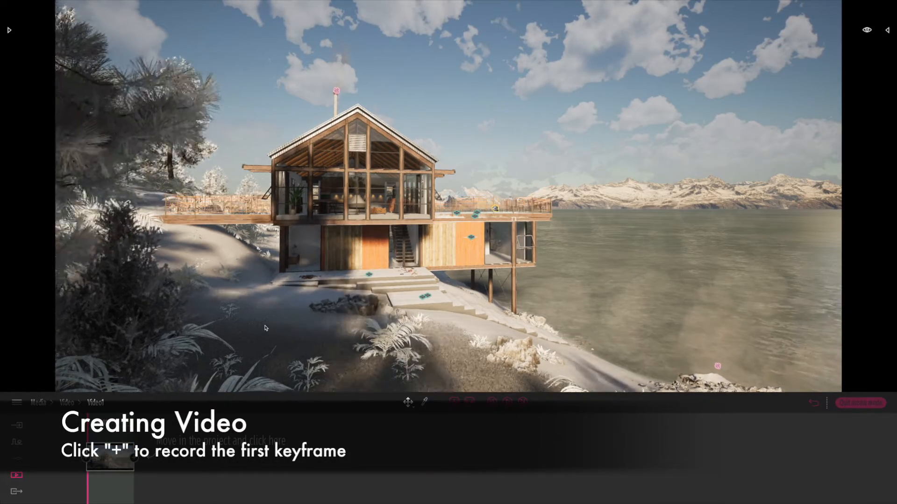
key(w)
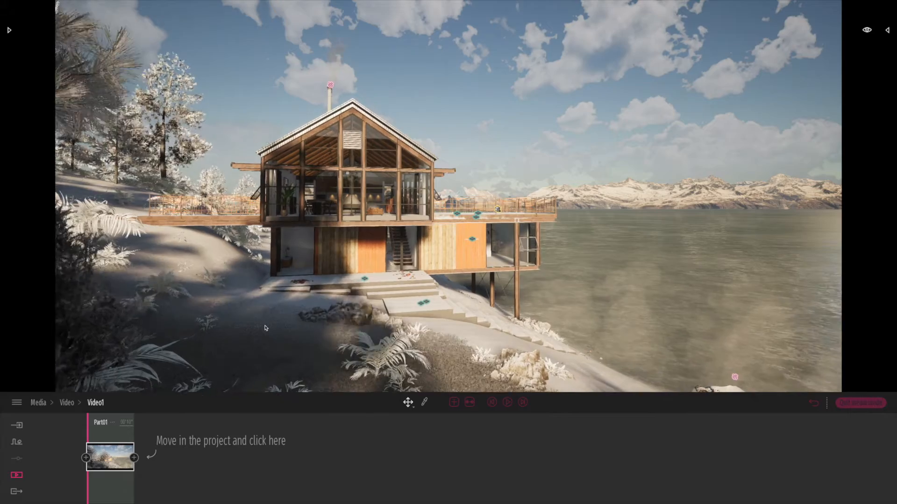
key(w)
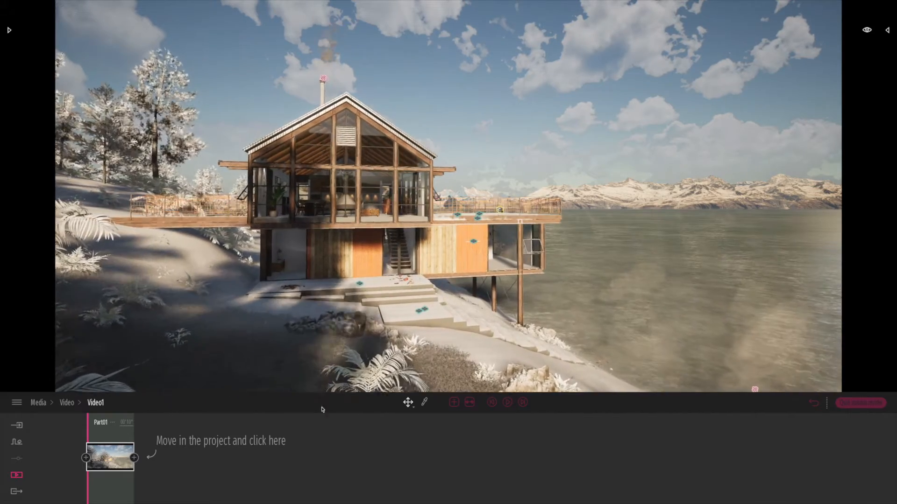
click(134, 458)
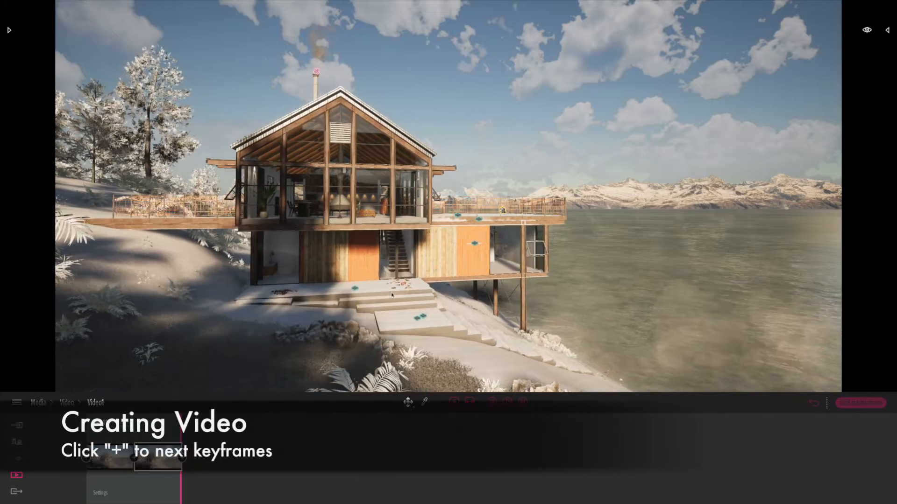
Continue the approach to the house, turn the view slightly, and record the third keyframe of Video1.
key(w)
key(w)
right_drag(448, 197, 406, 196)
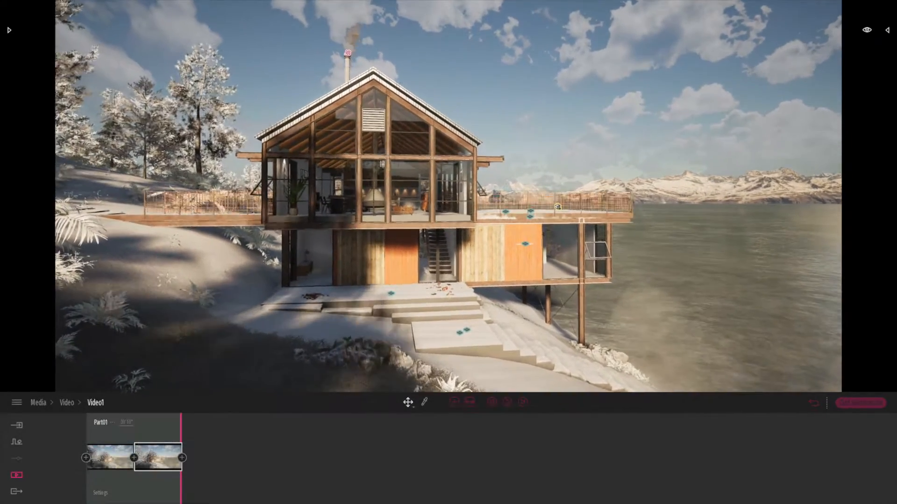
click(181, 458)
Record the fourth keyframe of Video1 from close in front of the house and play the video from its start.
key(w)
right_drag(441, 309, 425, 316)
key(w)
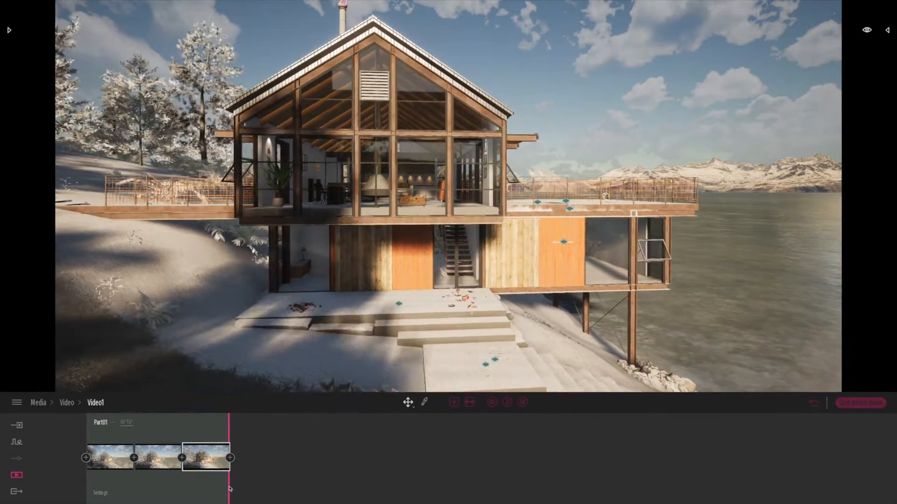
click(230, 458)
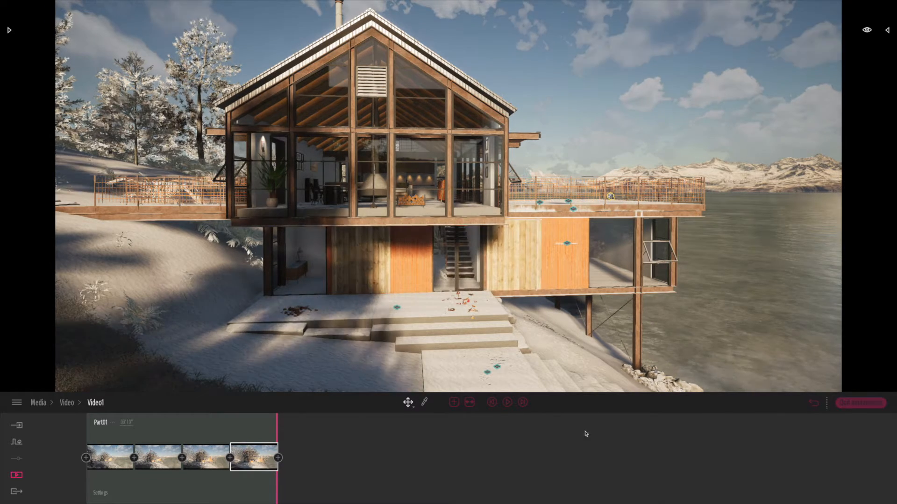
click(494, 404)
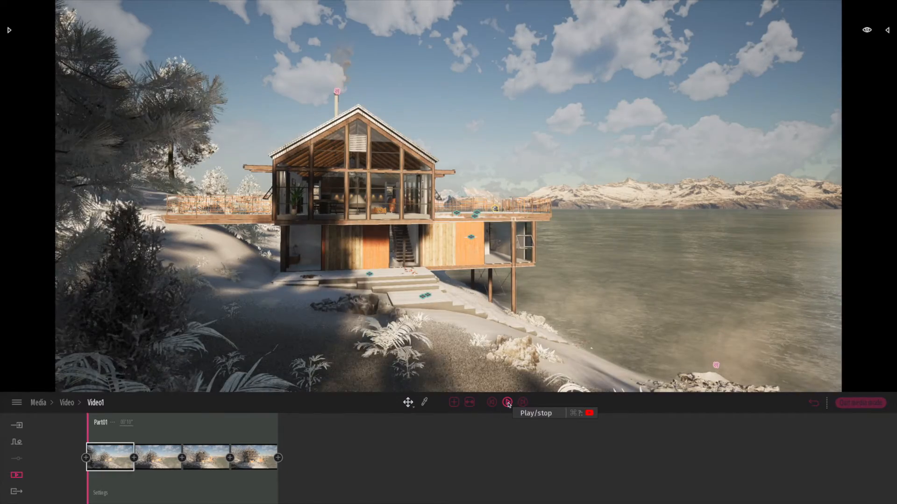
click(508, 403)
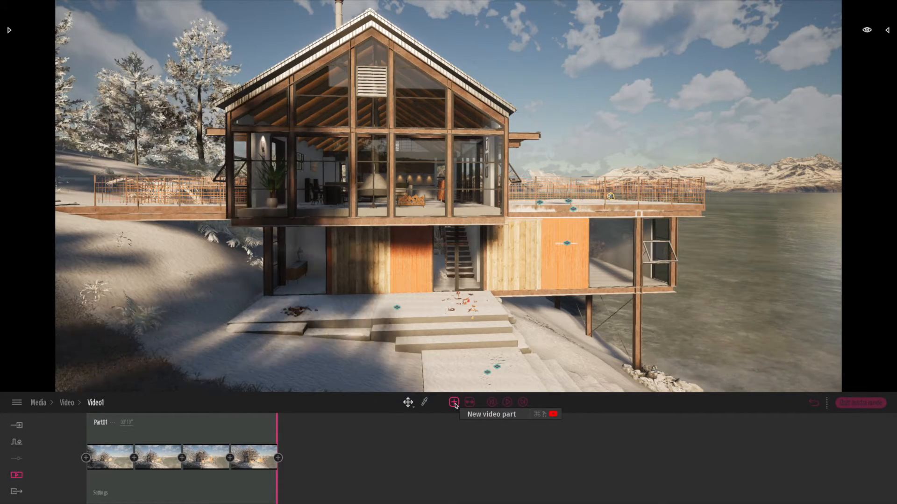
Create a second video from the elevated lakeside corner view and set its first keyframe to summer with cloudier weather.
click(68, 403)
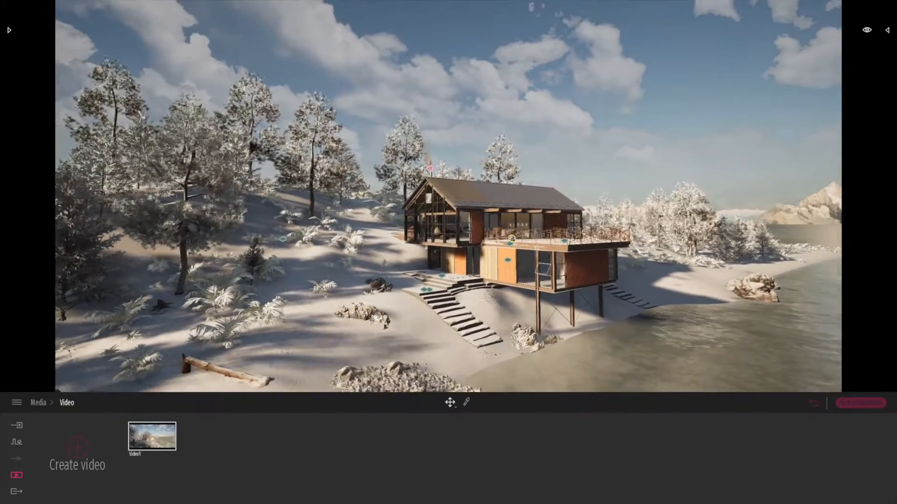
click(84, 453)
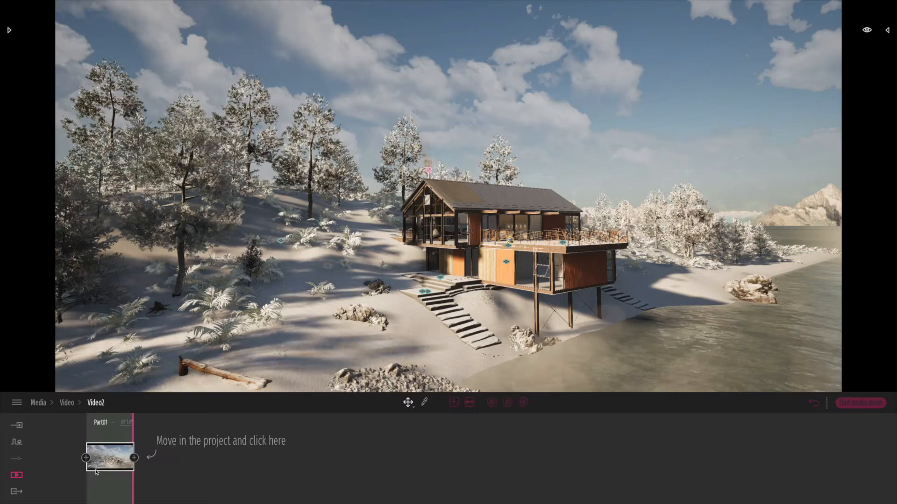
click(128, 476)
click(424, 450)
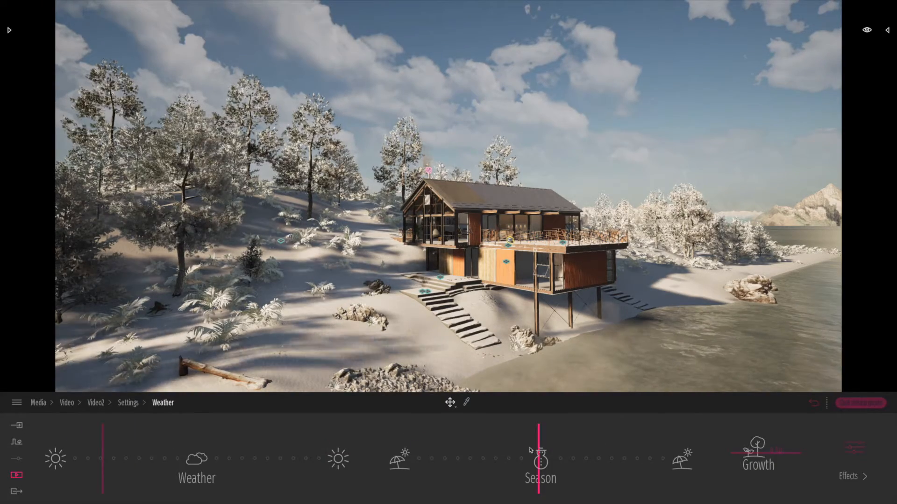
drag(539, 446, 427, 447)
mouse_move(458, 449)
mouse_down()
mouse_move(406, 456)
mouse_move(423, 450)
mouse_up()
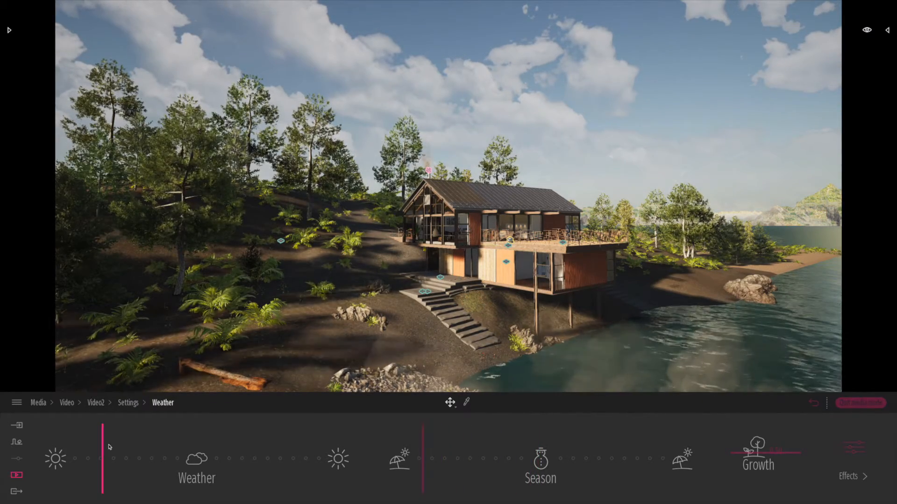
drag(111, 447, 158, 447)
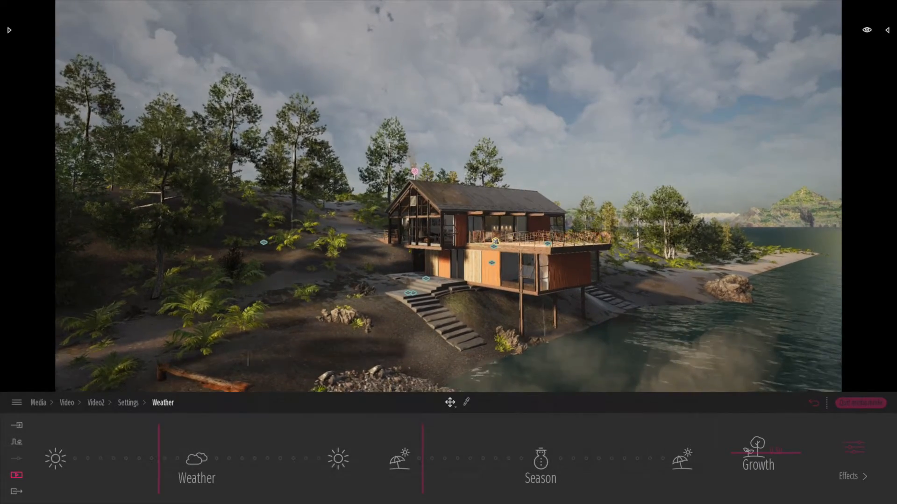
click(815, 403)
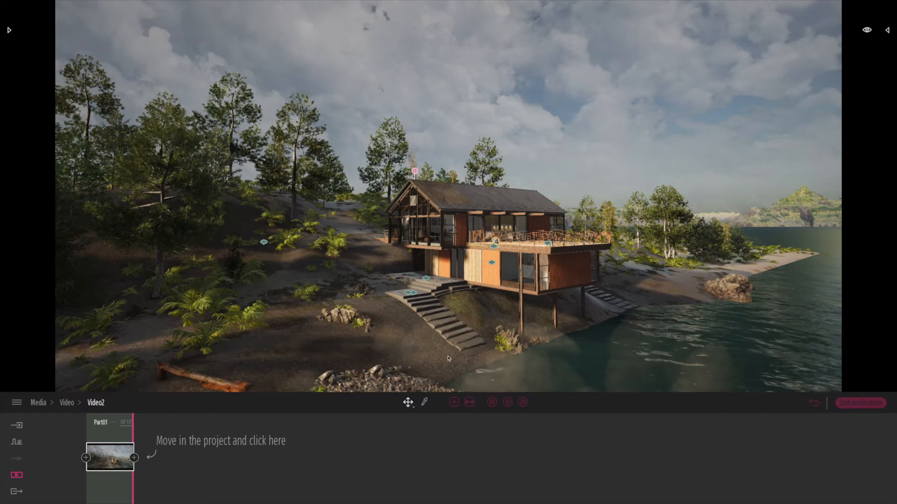
Orbit the camera around the house toward the lake in small moves, recording the second and third keyframes of Video2.
key(d)
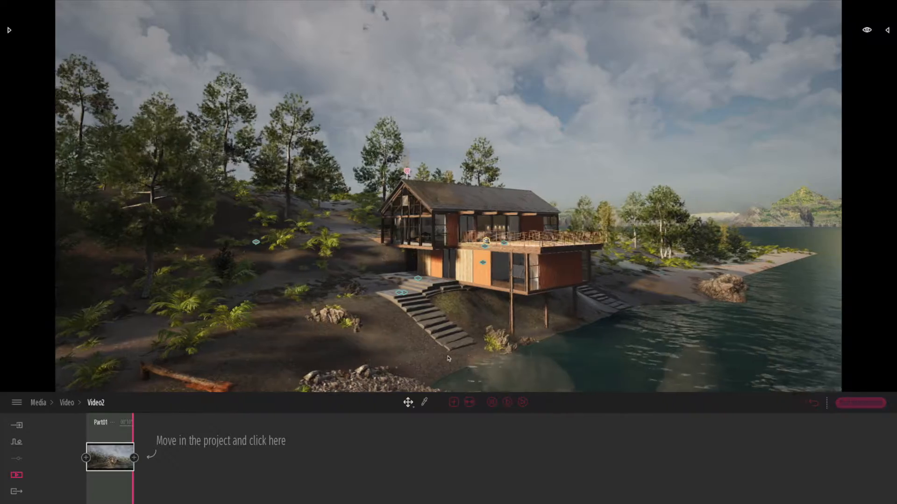
right_drag(425, 344, 354, 354)
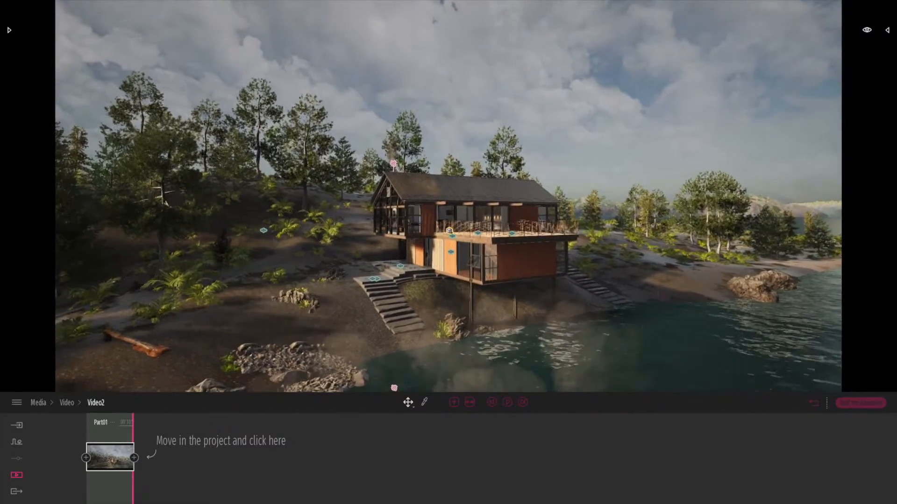
click(134, 459)
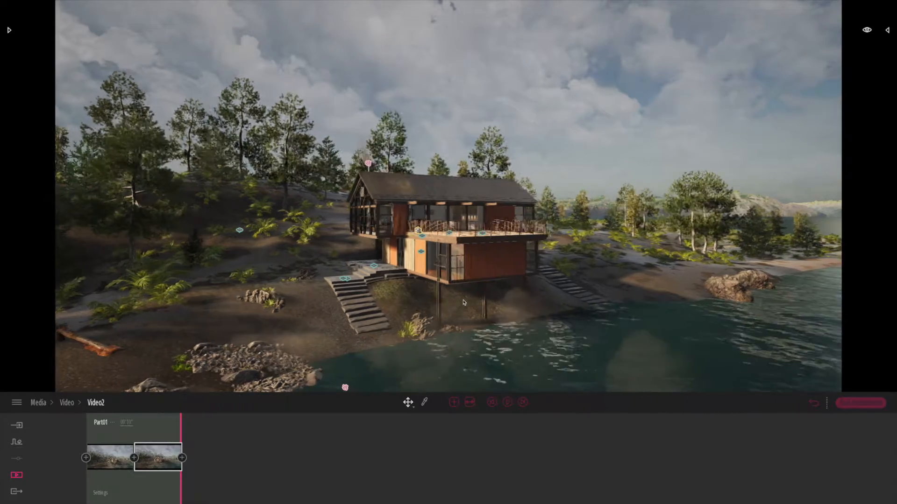
right_drag(470, 303, 453, 317)
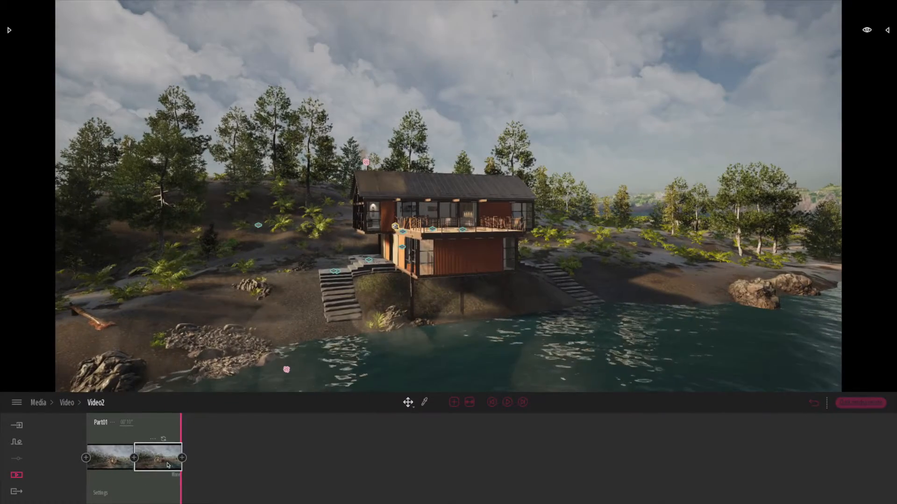
click(182, 459)
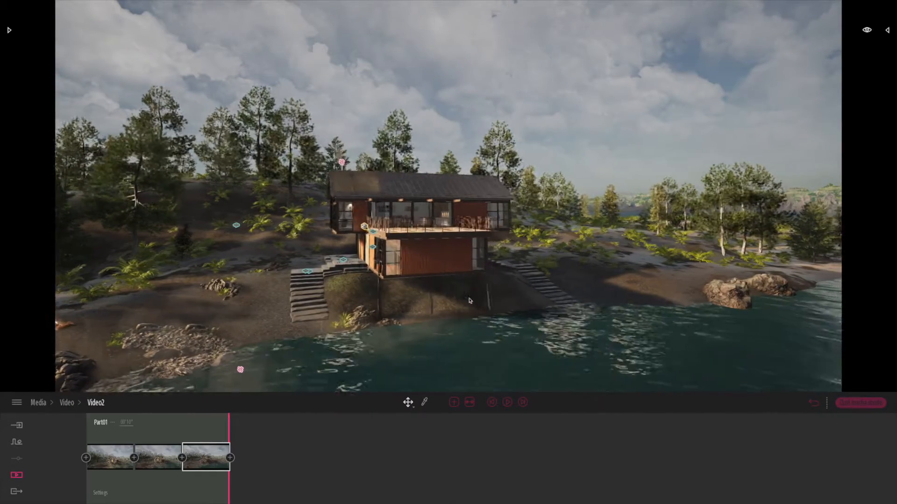
Continue the orbit over the water to face the house's lake side, recording the fourth and fifth keyframes of Video2.
right_drag(467, 280, 442, 280)
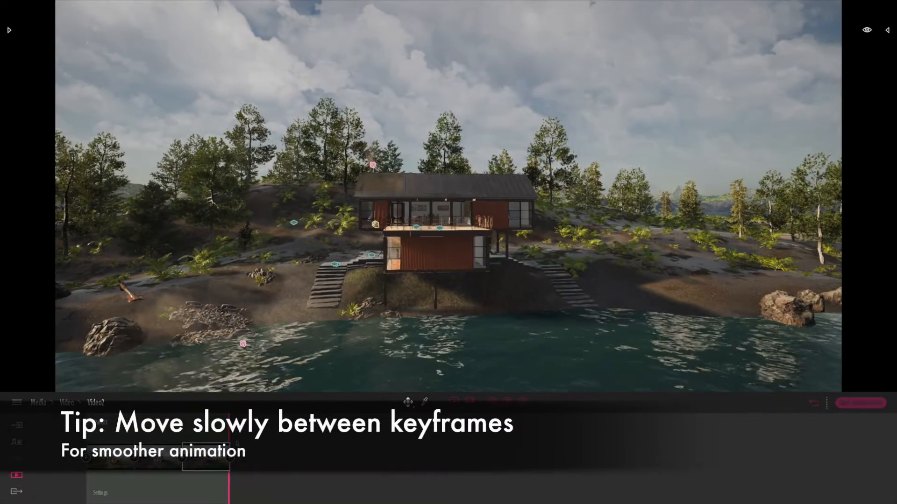
click(230, 459)
key(d)
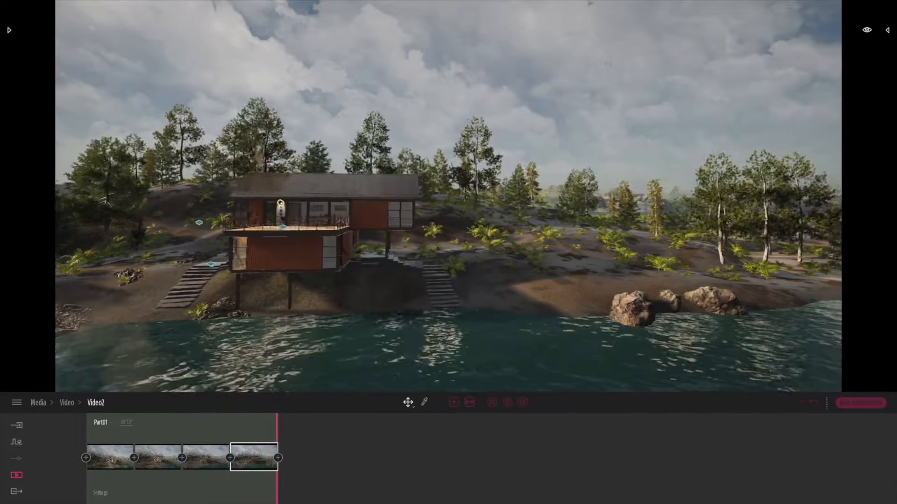
key(a)
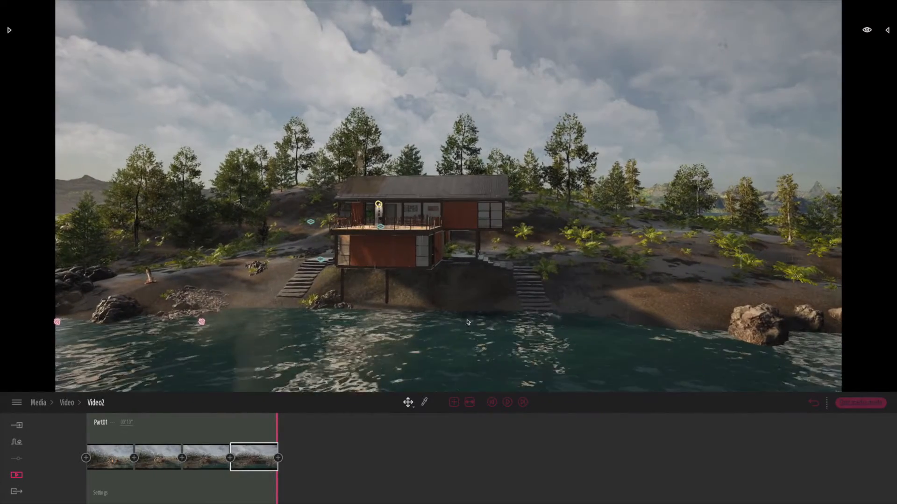
click(277, 458)
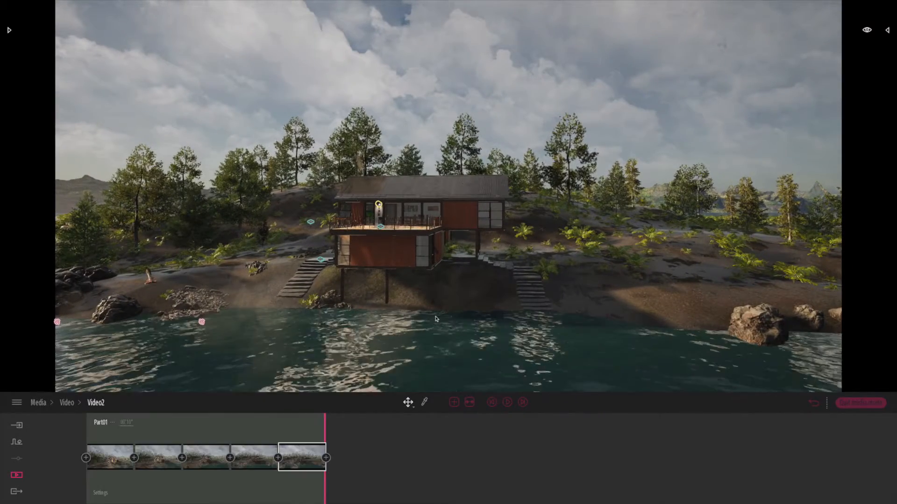
Record the sixth keyframe of Video2 from the far lakeside corner of the house and play the video from its start.
key(d)
right_drag(517, 316, 353, 315)
key(d)
click(326, 458)
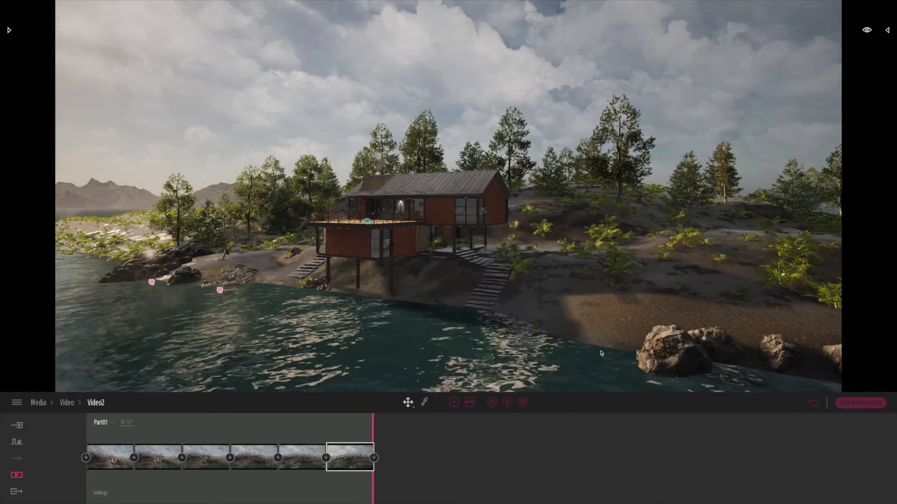
click(491, 403)
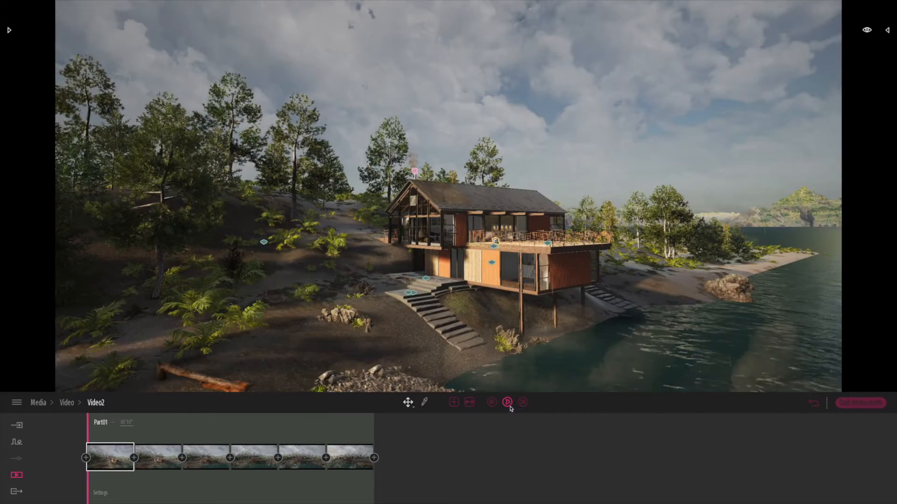
click(508, 405)
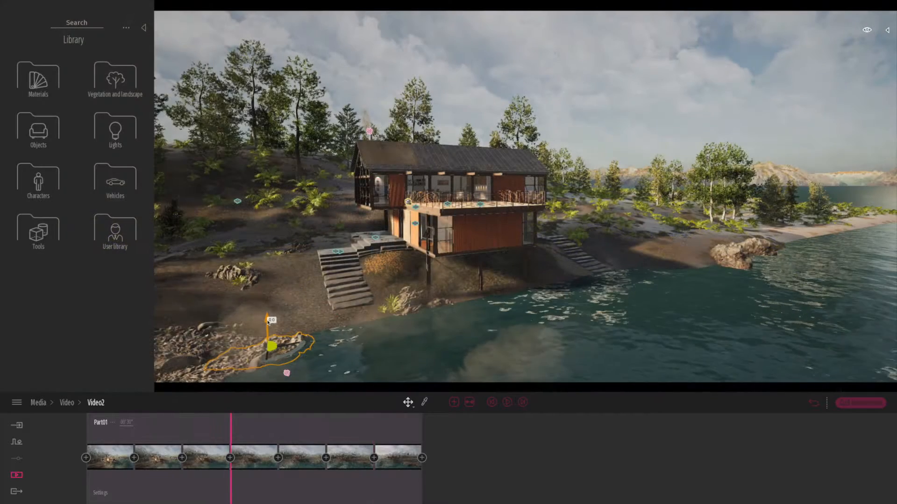
Save the project and change the day time of Video2's first keyframe so the sun sits low behind the house.
key(ctrl+s)
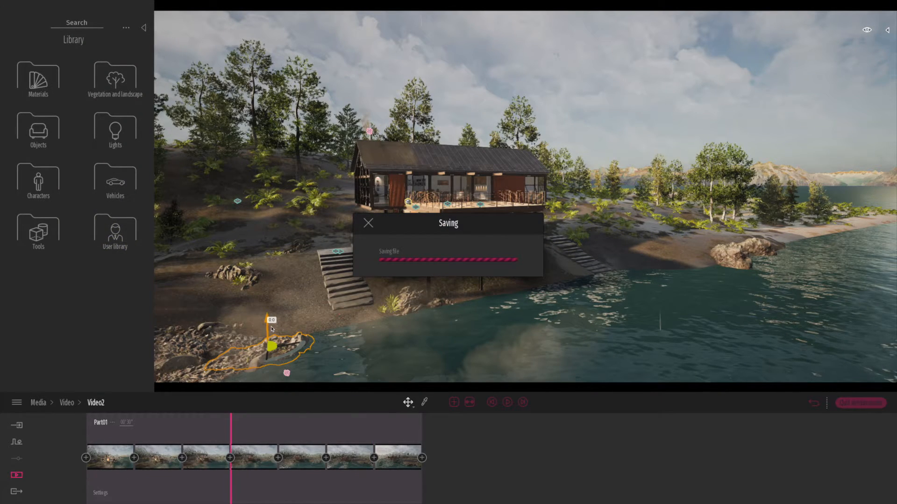
mouse_move(117, 461)
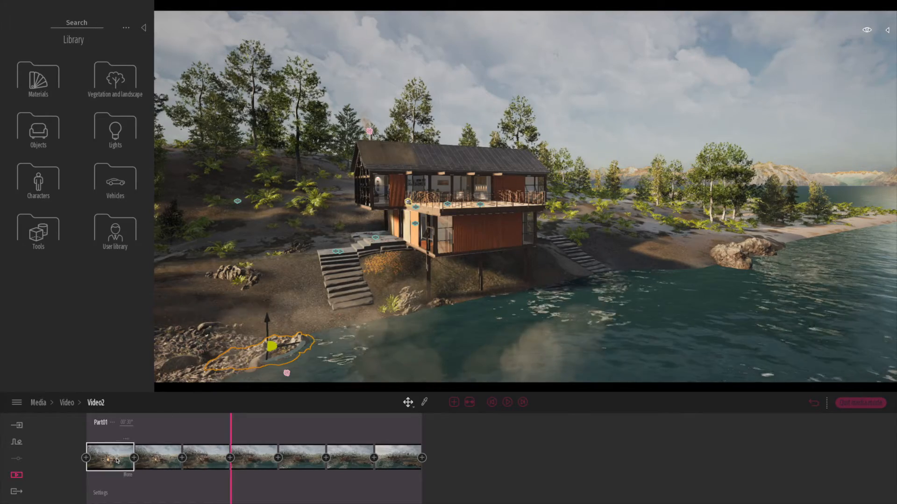
click(117, 461)
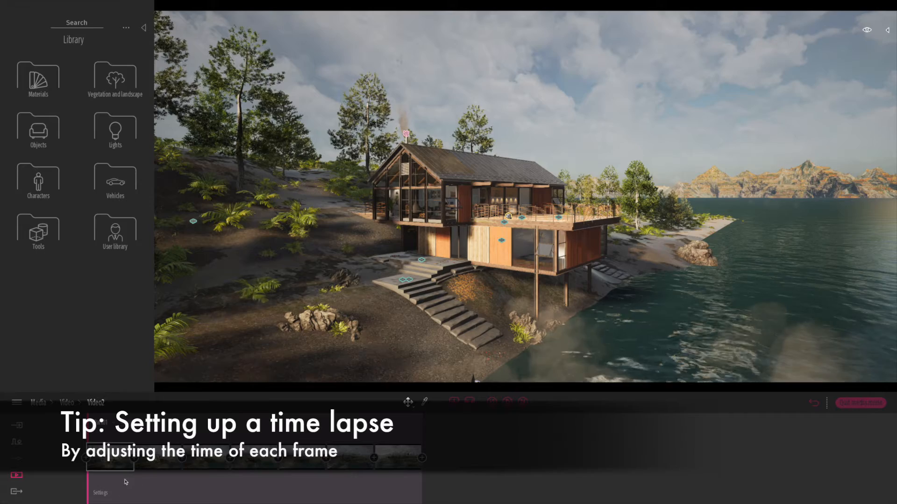
click(128, 475)
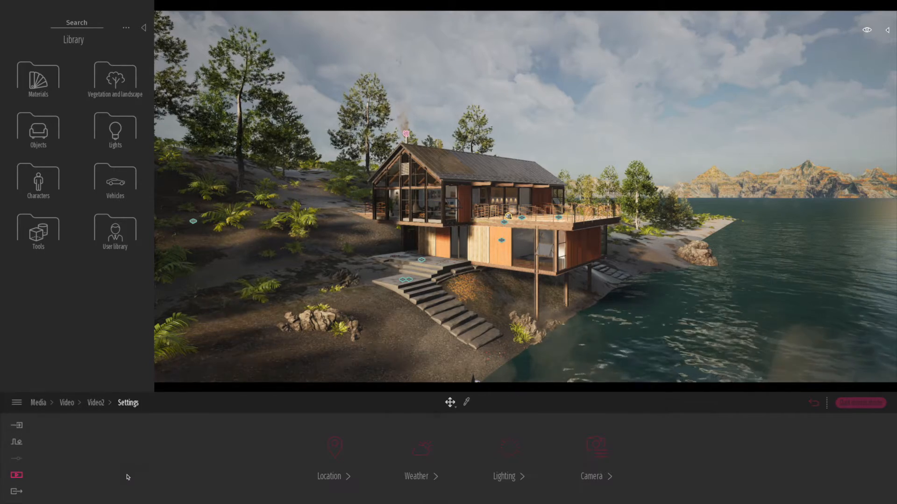
click(348, 471)
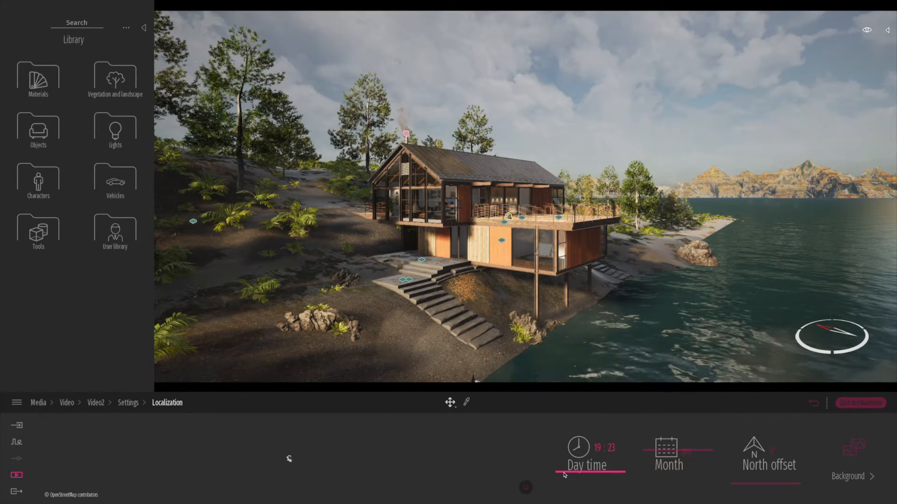
drag(563, 473, 568, 440)
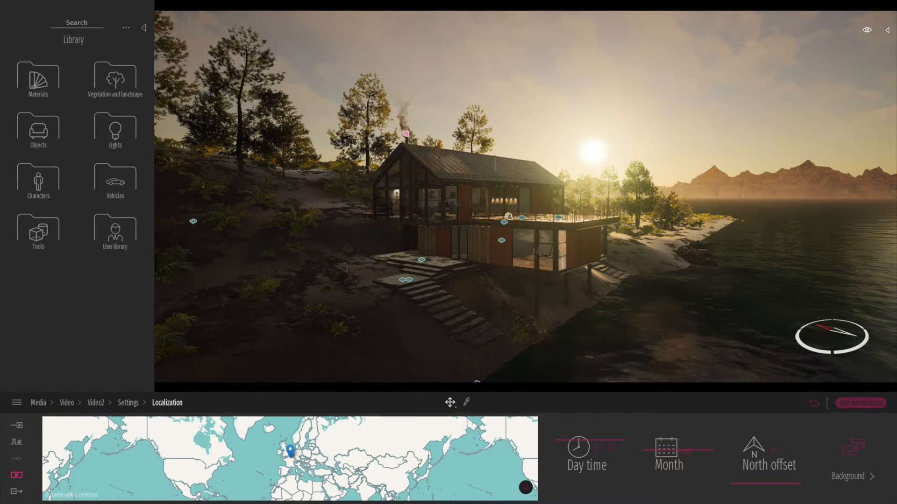
click(813, 405)
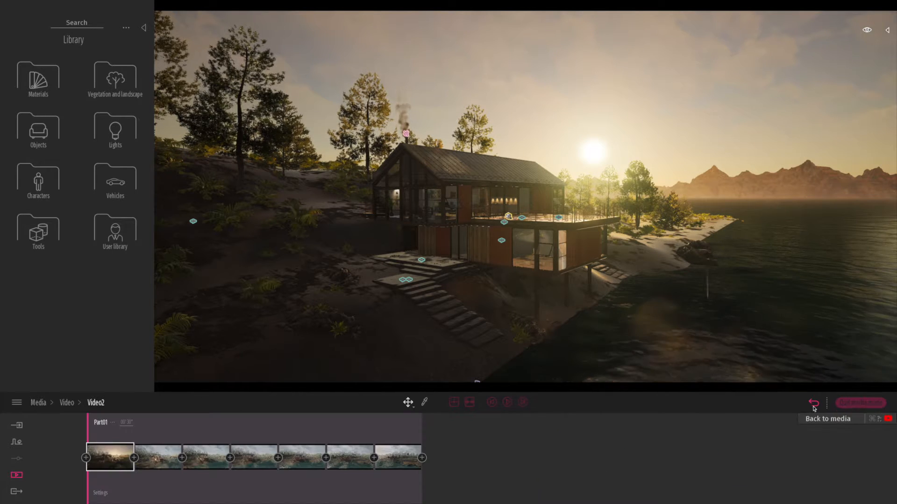
Set the hour of the day time of Video2's second keyframe to 09 in its location settings.
click(152, 453)
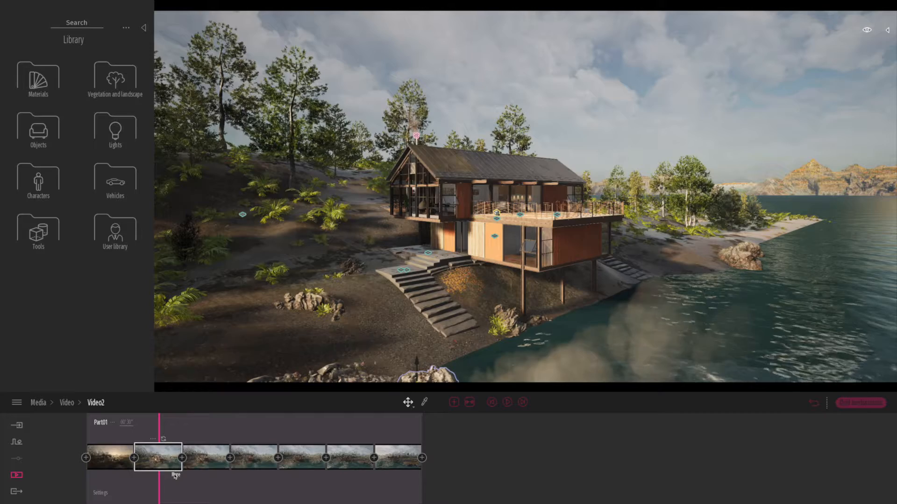
click(175, 473)
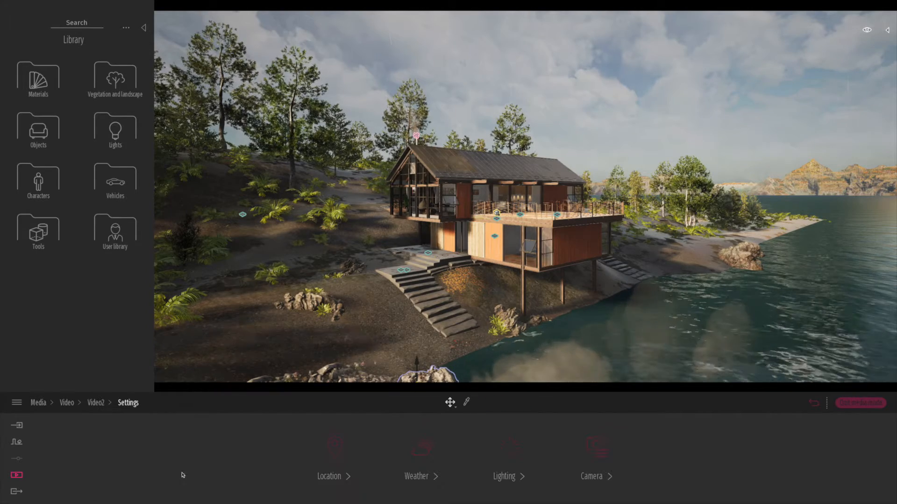
click(332, 448)
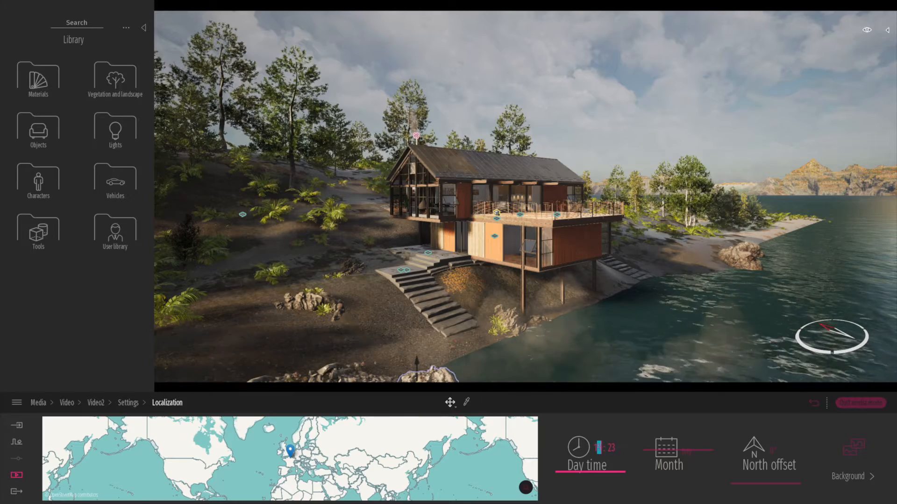
drag(594, 446, 593, 447)
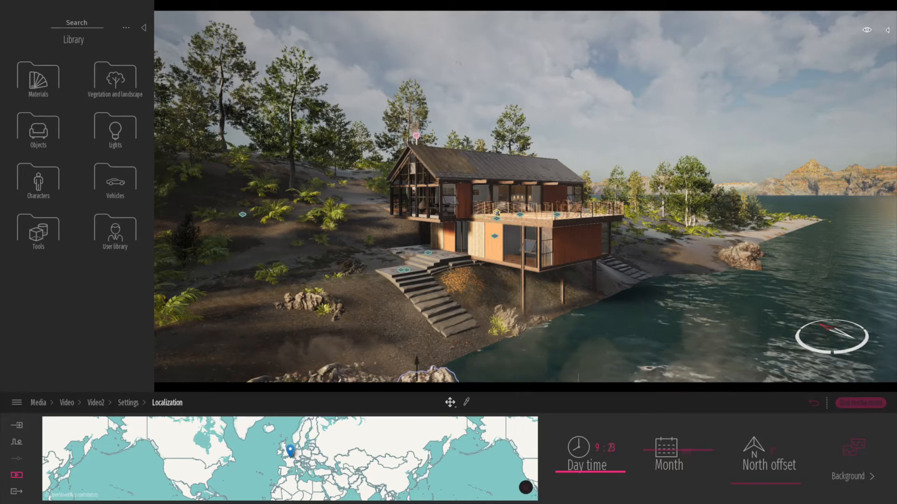
key(Tab)
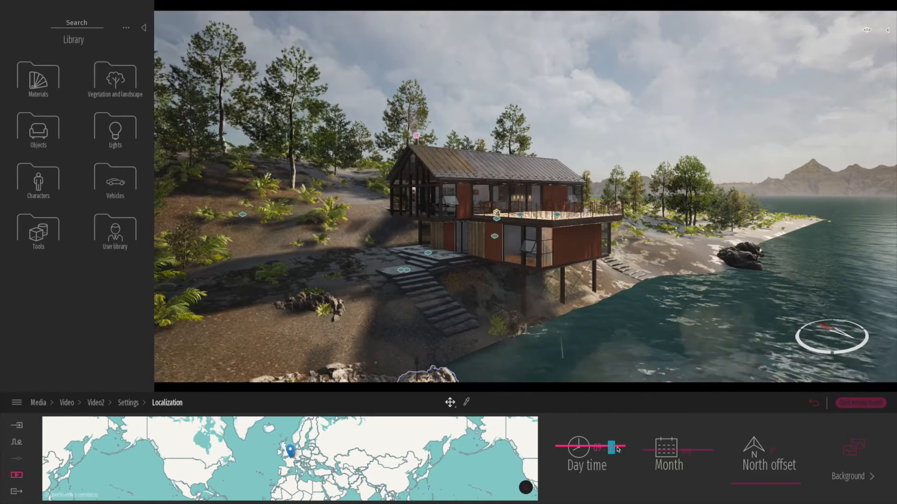
double_click(616, 449)
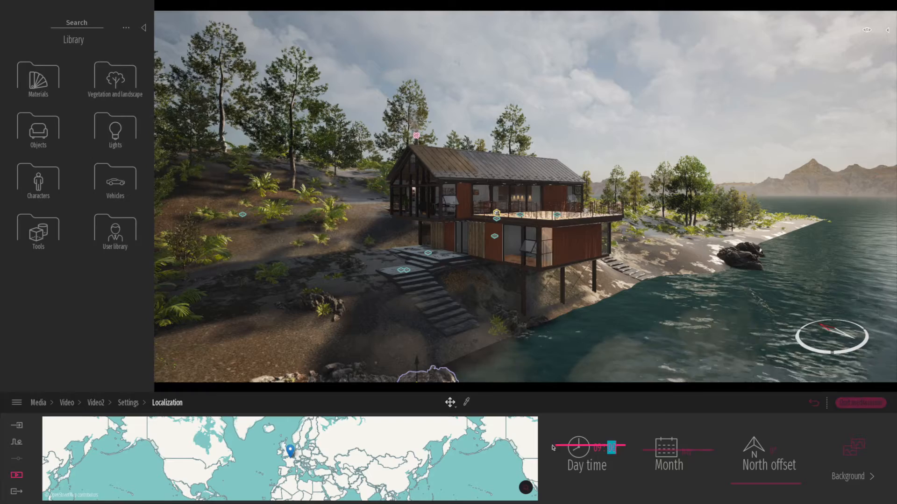
click(814, 404)
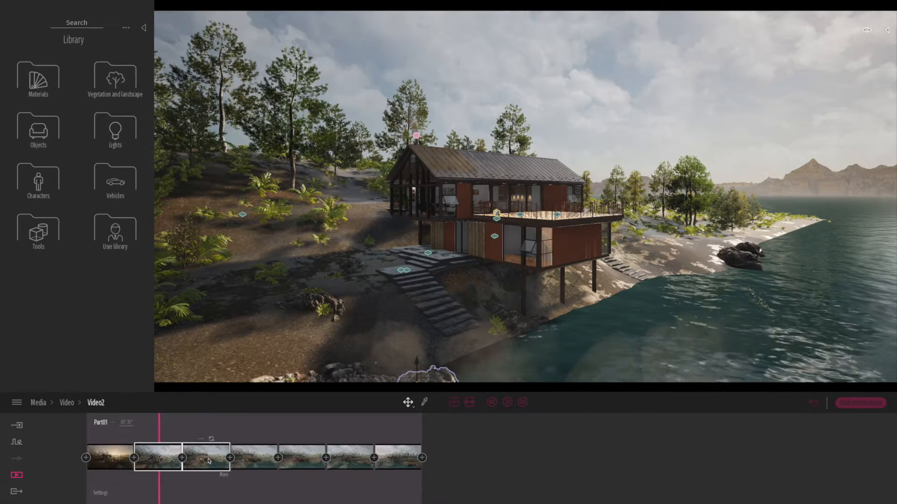
Set the hour of the day time of Video2's third keyframe to 11 and return to the video timeline.
click(209, 460)
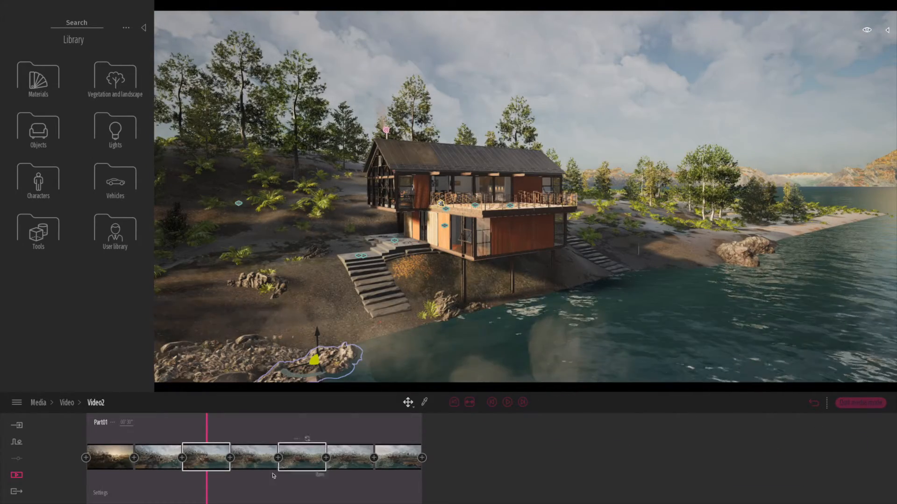
click(225, 475)
click(330, 451)
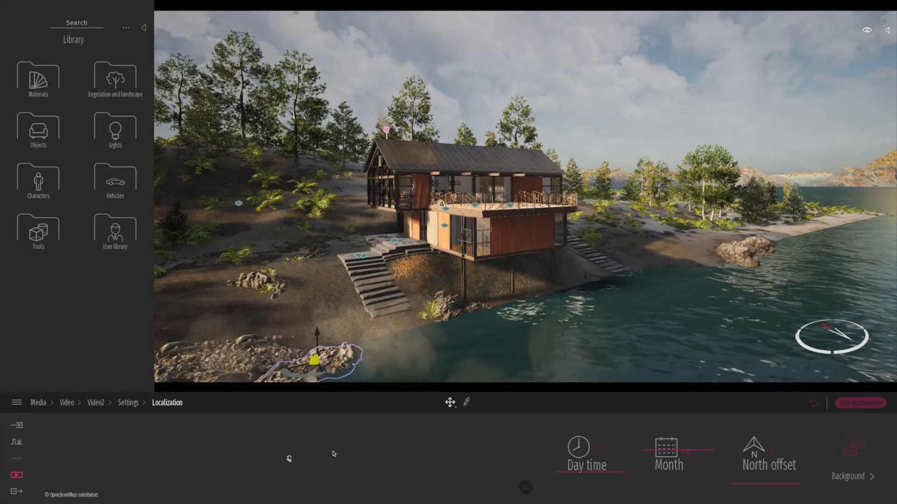
drag(598, 447, 616, 447)
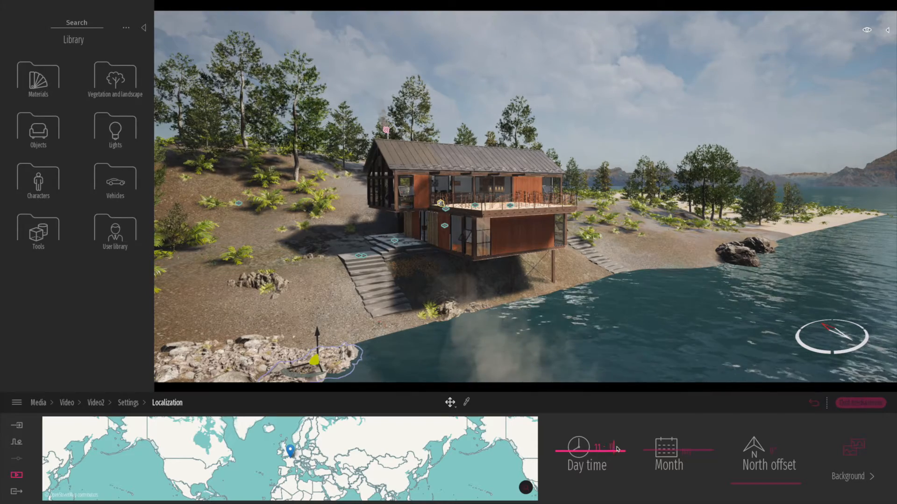
drag(627, 451, 623, 445)
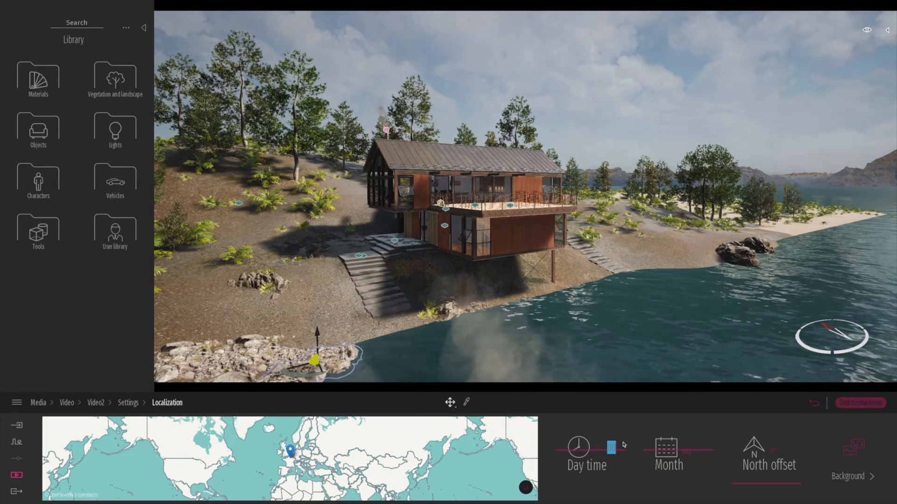
click(128, 403)
click(127, 403)
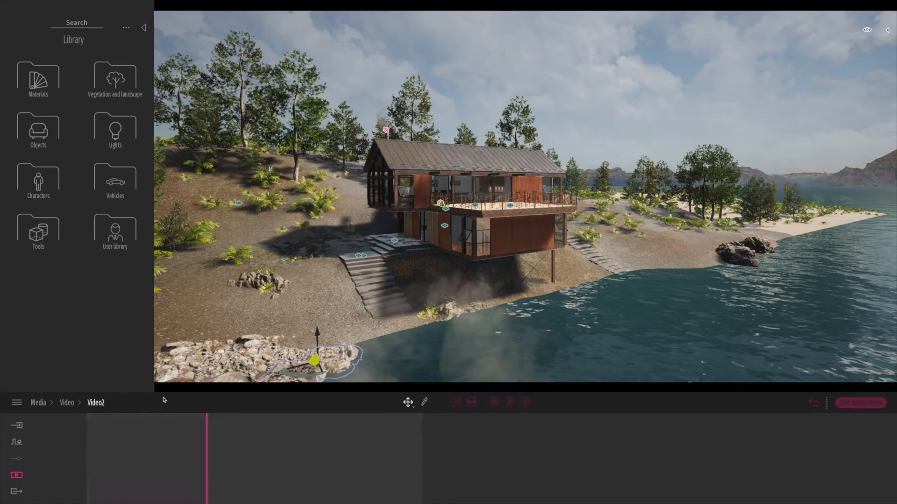
Change the day time of Video2's fourth keyframe, the view over the water, to continue the time-lapse.
click(271, 475)
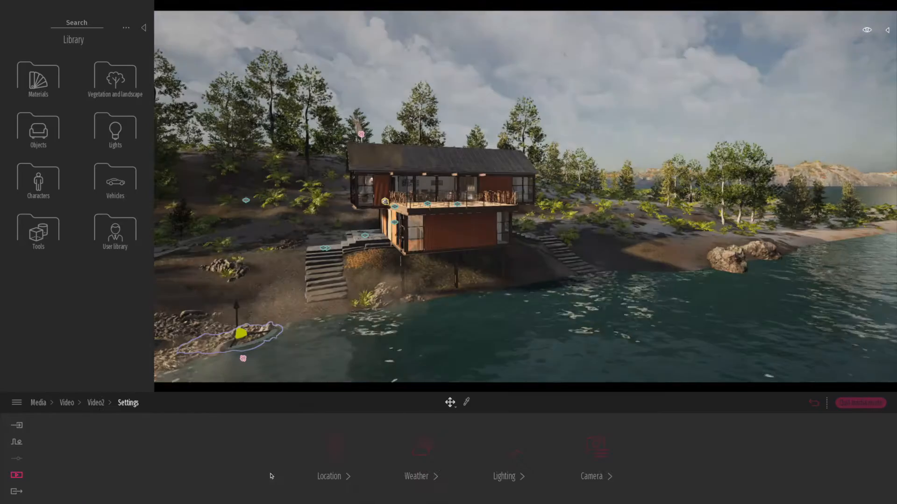
click(345, 451)
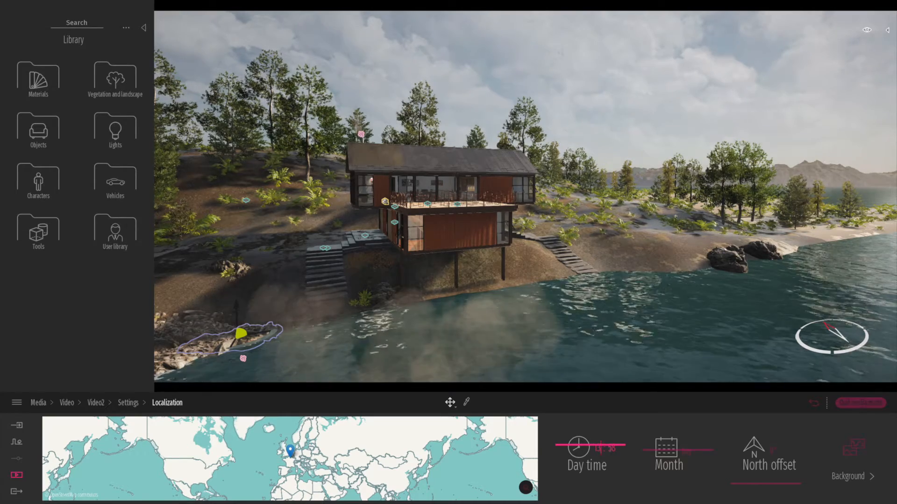
click(617, 450)
text(0)
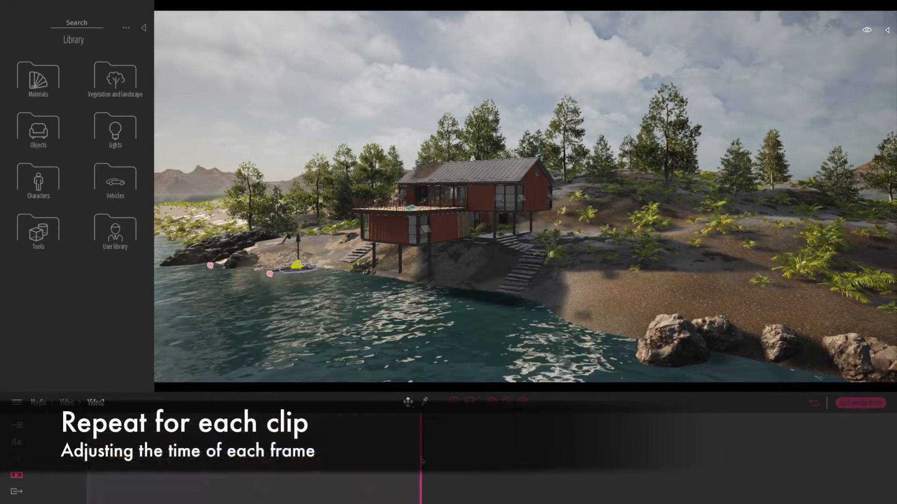
Add a final keyframe at the end of Video2 and set its day time to 20:41 for a low evening sun.
click(421, 458)
click(464, 476)
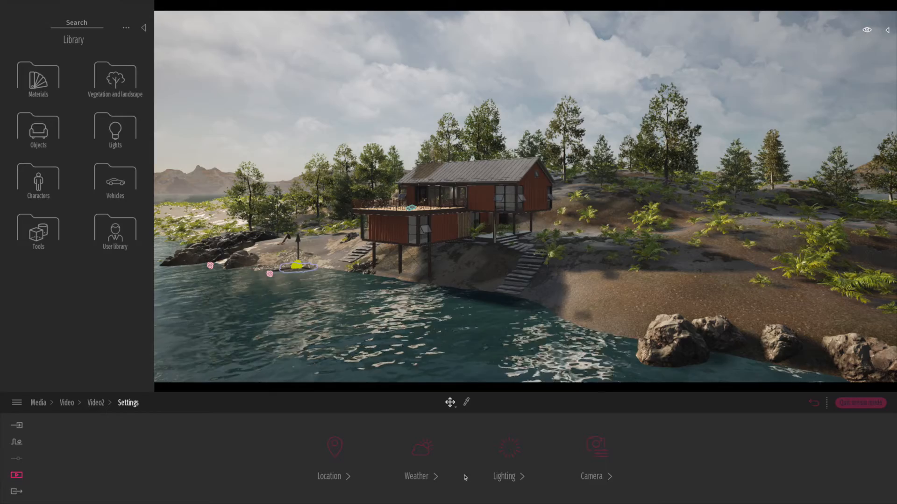
click(334, 448)
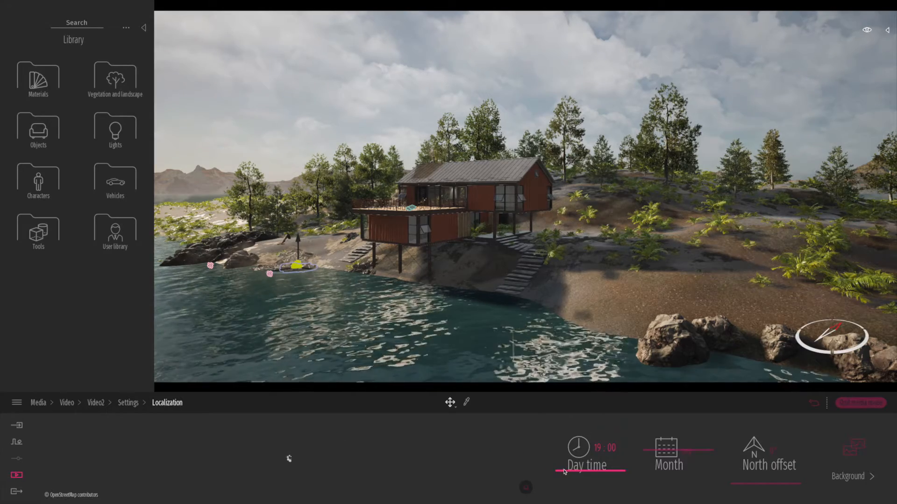
drag(561, 473, 562, 475)
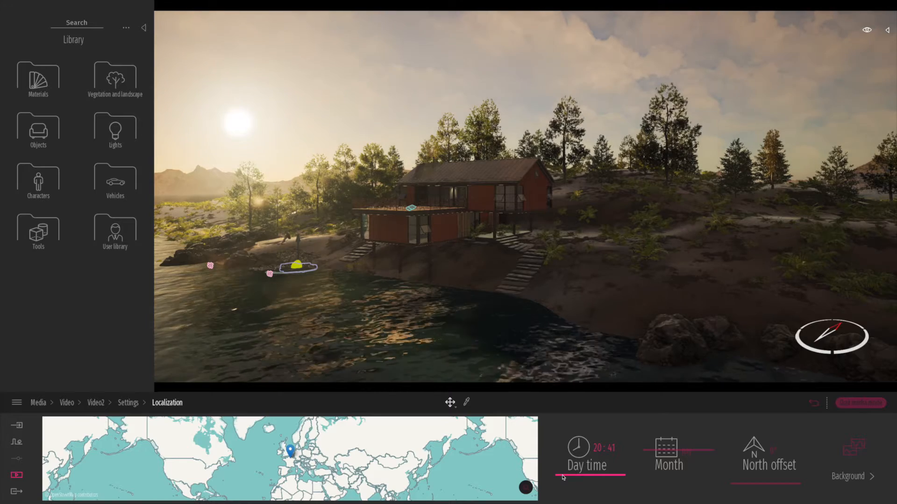
click(813, 403)
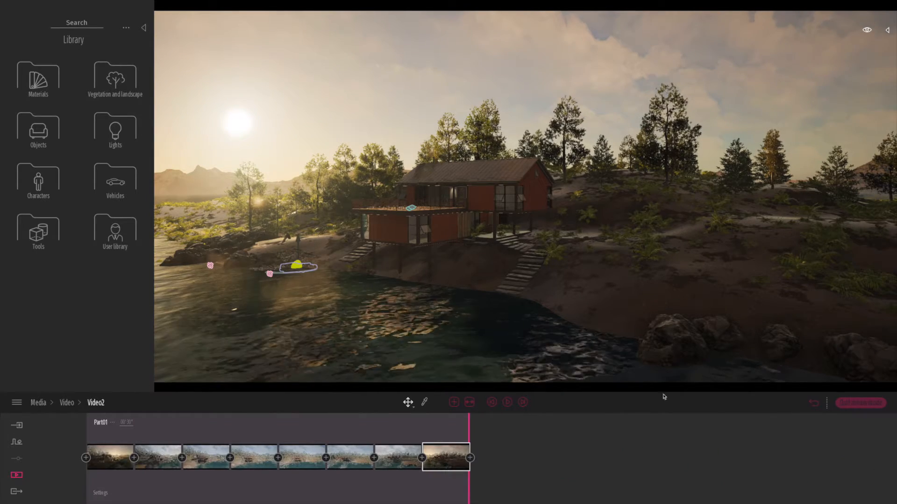
Save the project and play Video2 from its start.
key(ctrl+s)
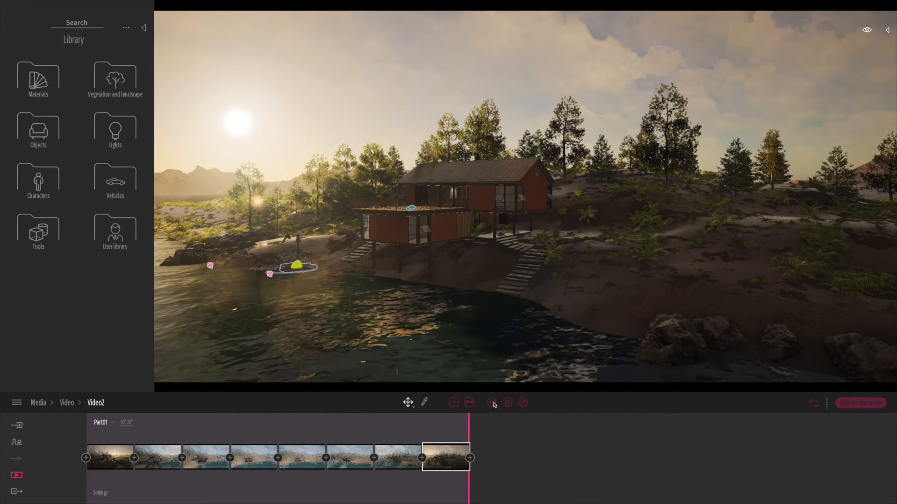
click(492, 403)
click(509, 403)
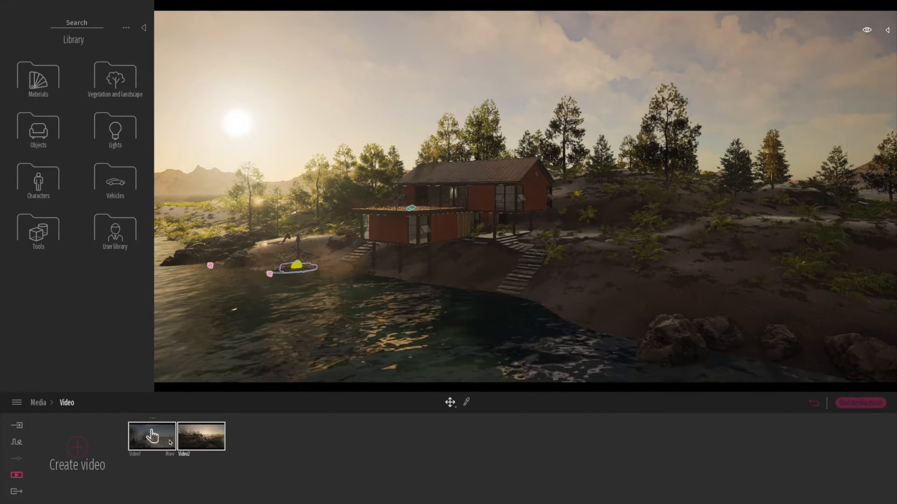
Play back Video1 and Video2 in turn to compare their camera movement, and return to the video list.
click(150, 436)
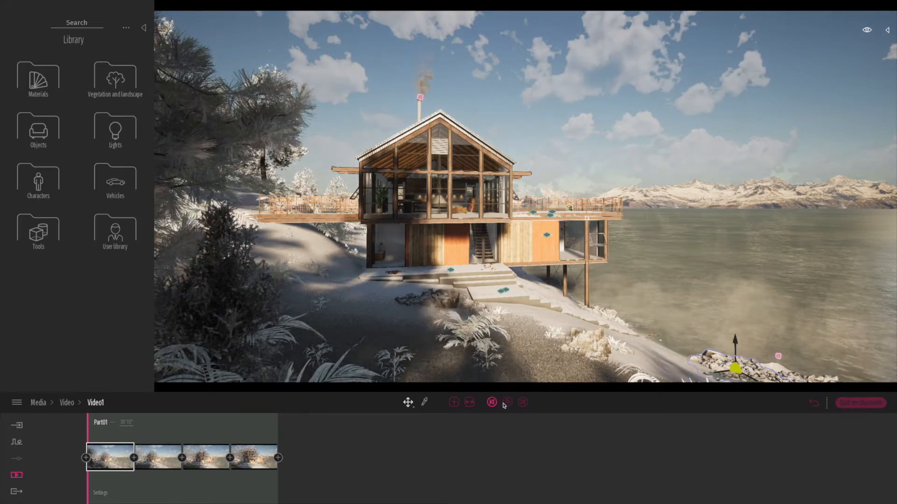
click(506, 403)
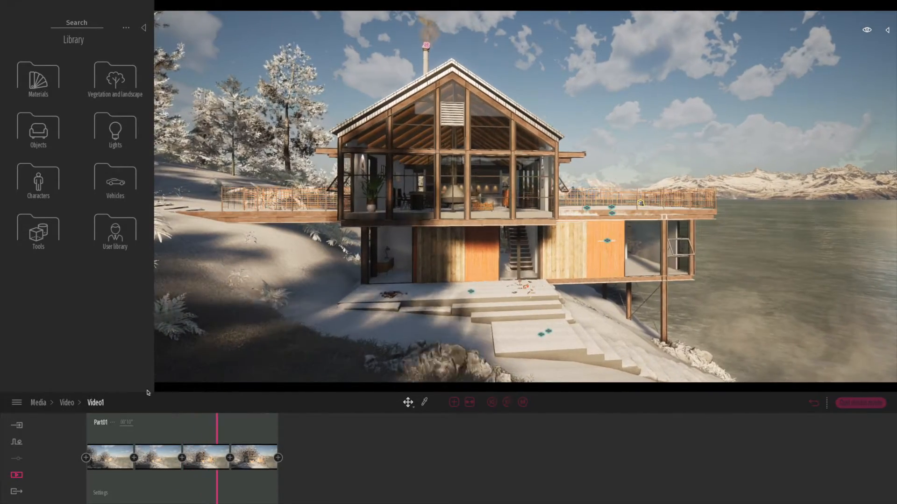
click(64, 403)
click(201, 435)
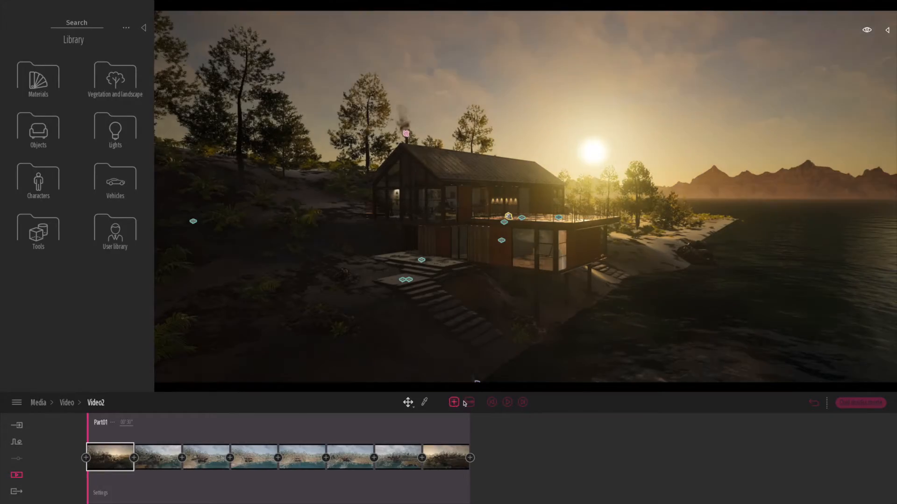
click(507, 403)
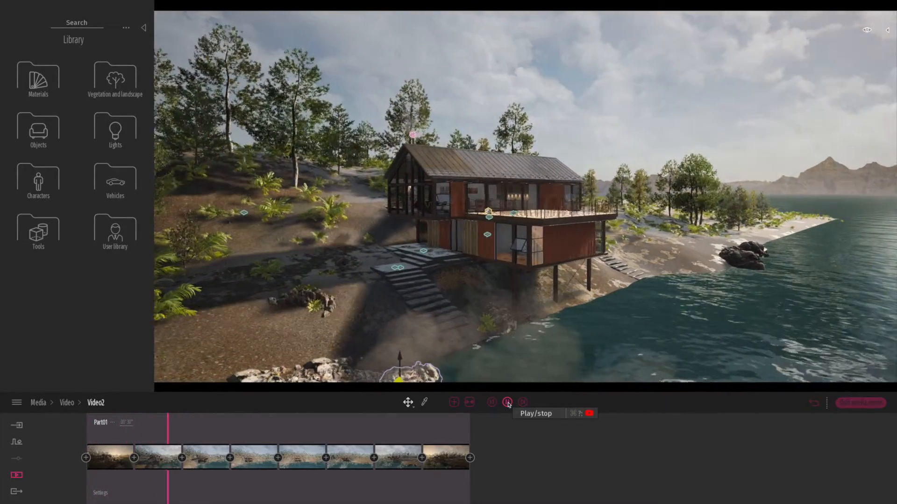
click(66, 402)
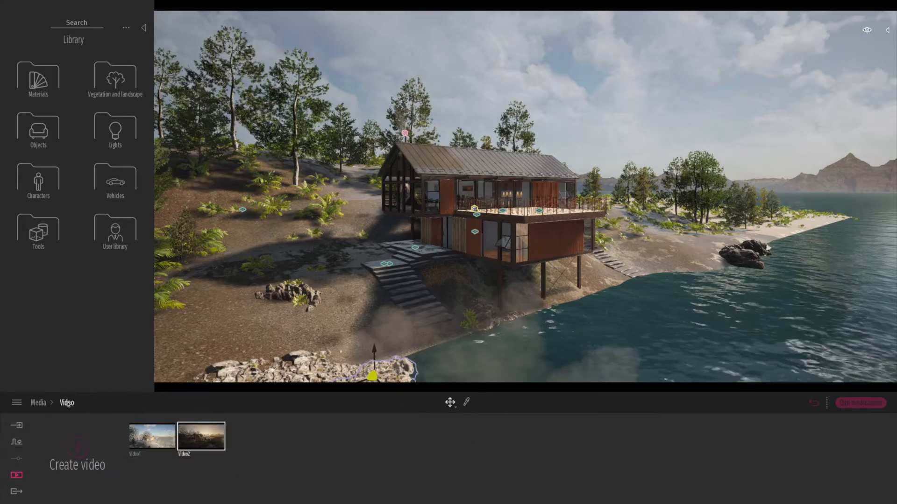
Open Video1 and examine its part length and camera settings before returning to the video list.
click(154, 434)
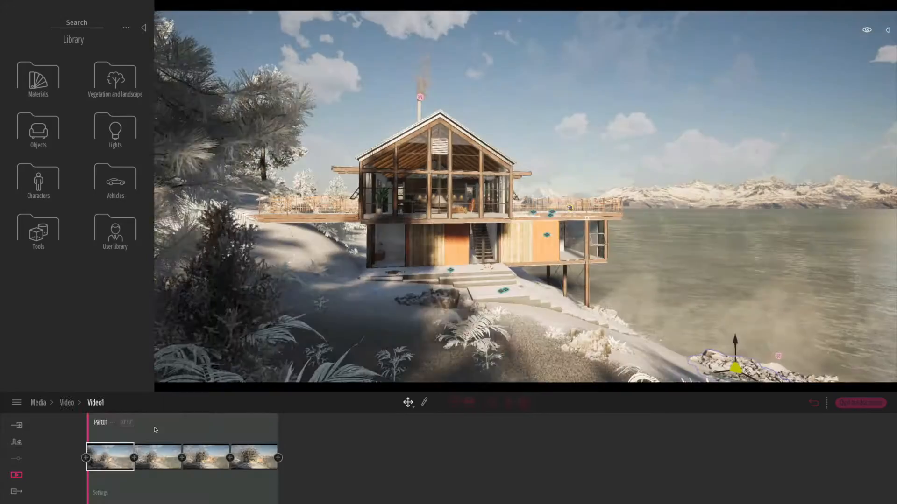
click(130, 422)
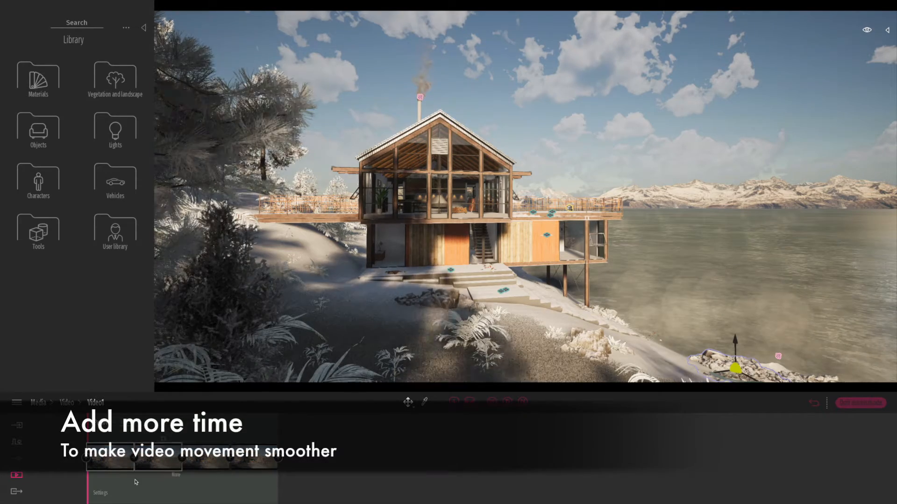
click(101, 494)
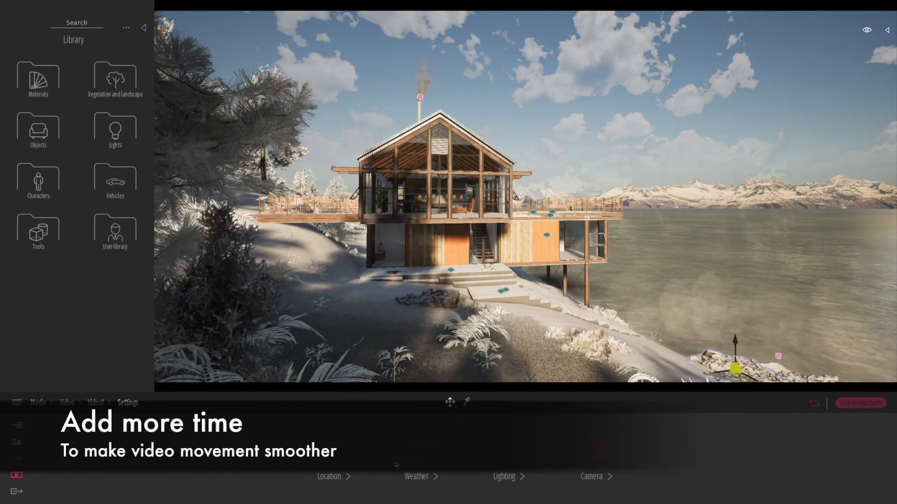
click(603, 456)
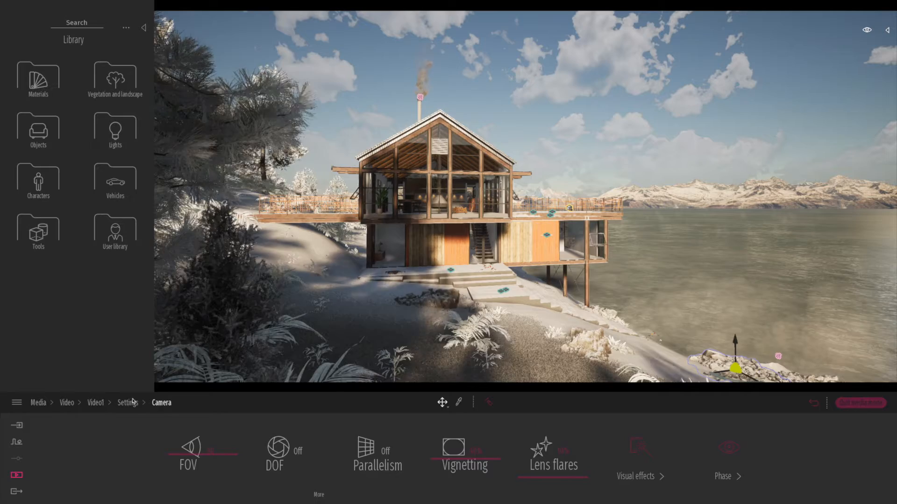
click(95, 403)
click(68, 403)
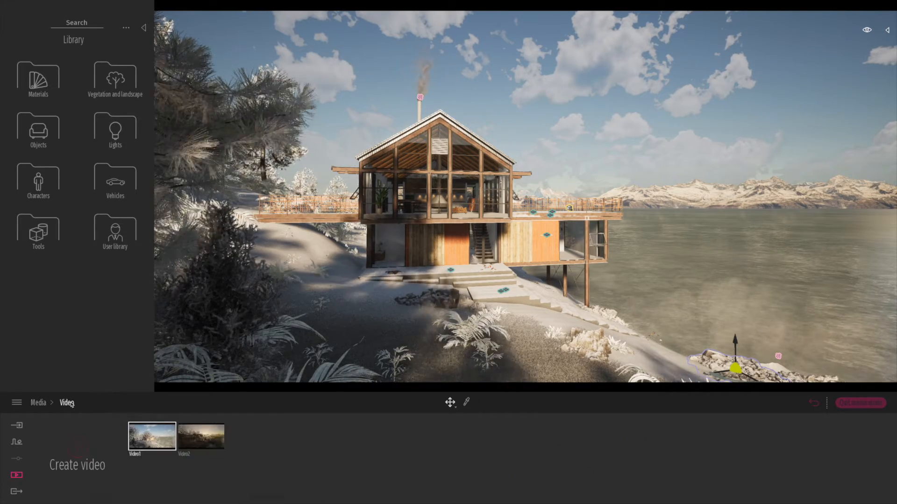
Set the output size of Video1 to 4K UHD 3840x2160 and return to the video list.
click(169, 455)
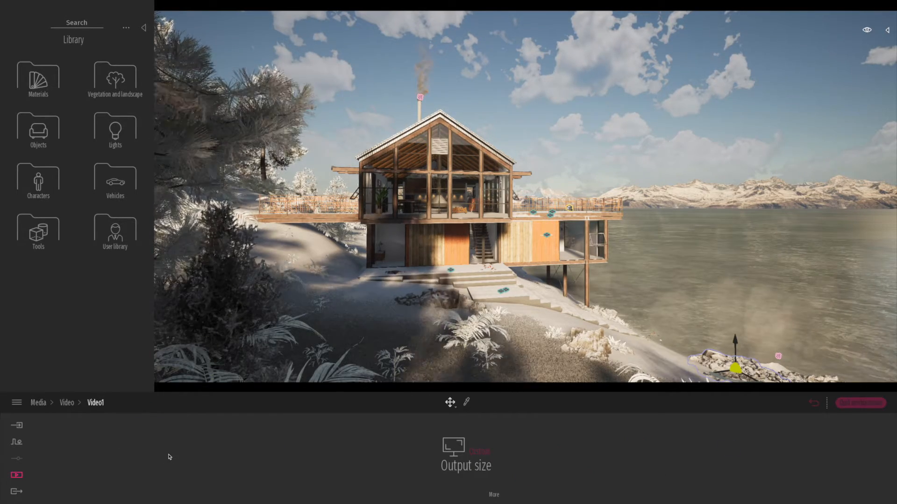
click(478, 452)
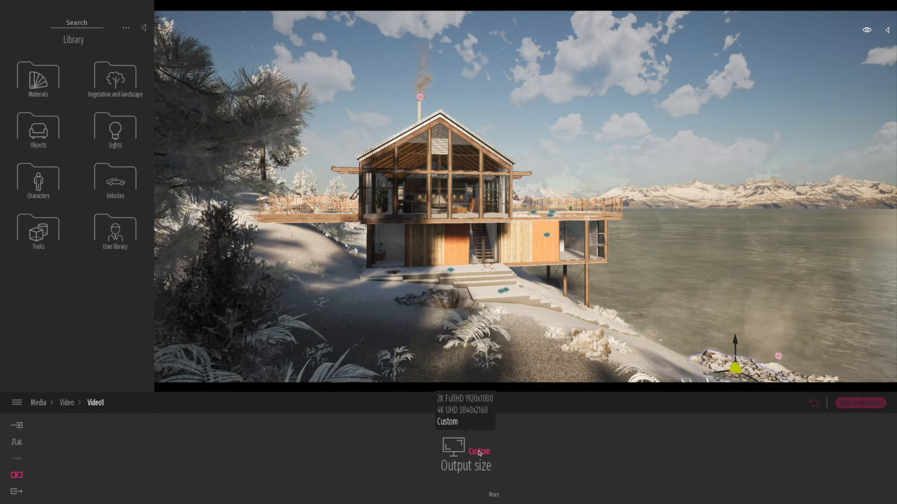
click(460, 414)
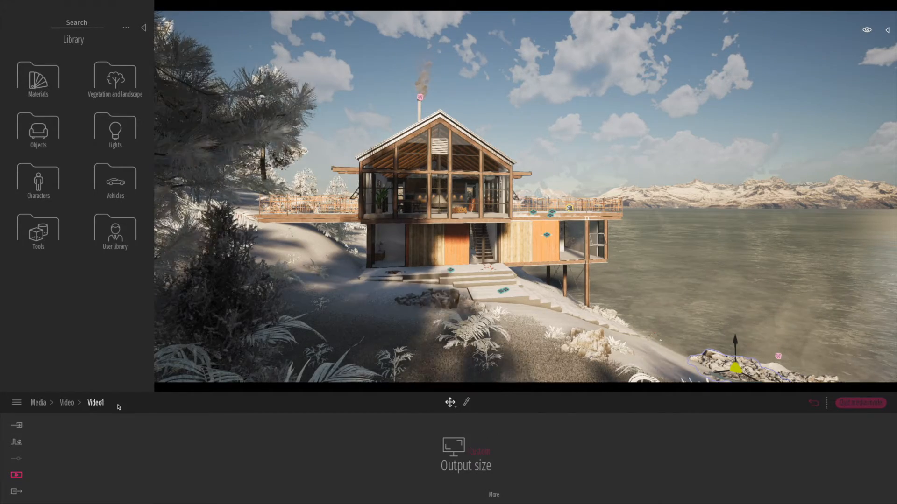
click(68, 402)
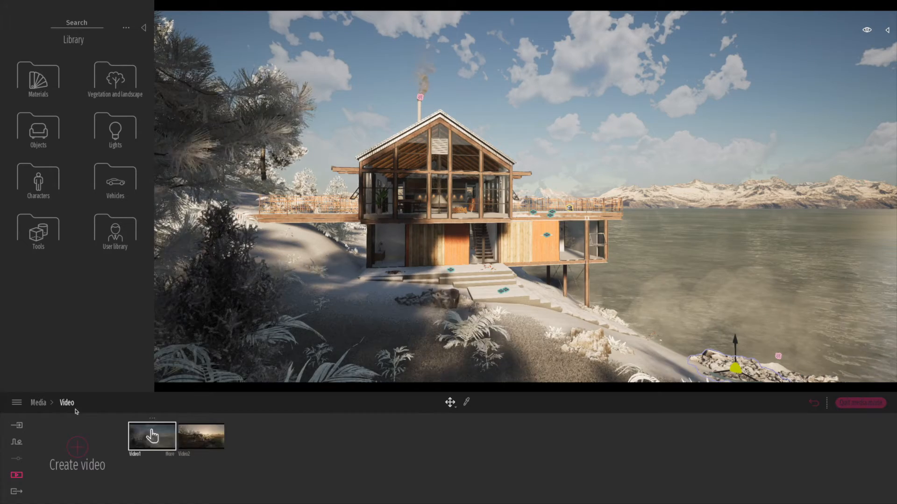
Turn on depth of field in Video2's camera settings and set its focus distance to 50 m.
double_click(195, 435)
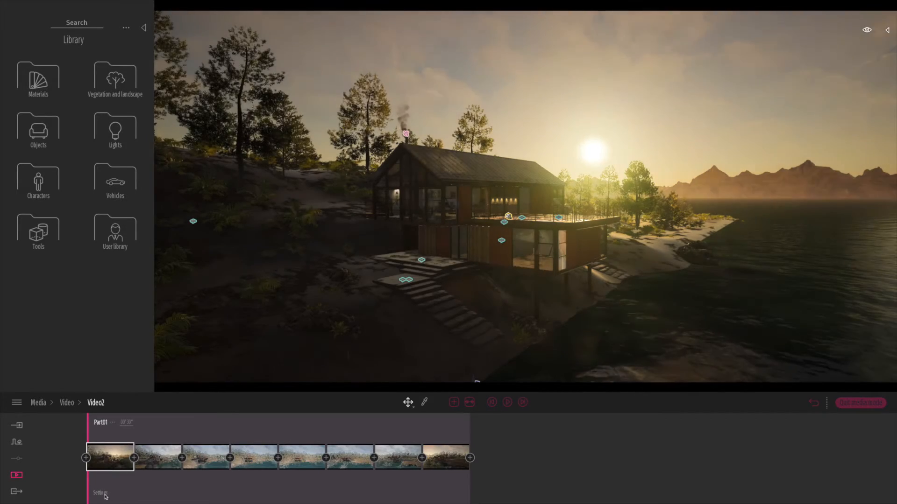
click(102, 494)
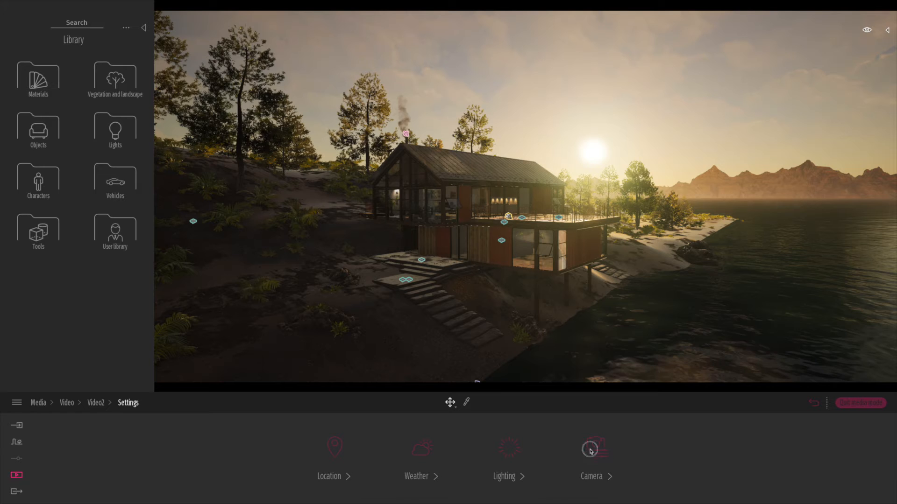
click(590, 451)
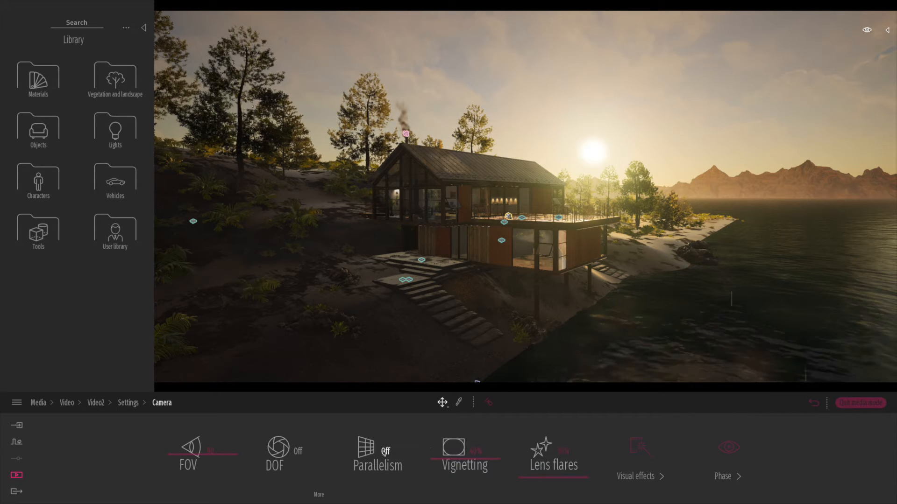
click(297, 452)
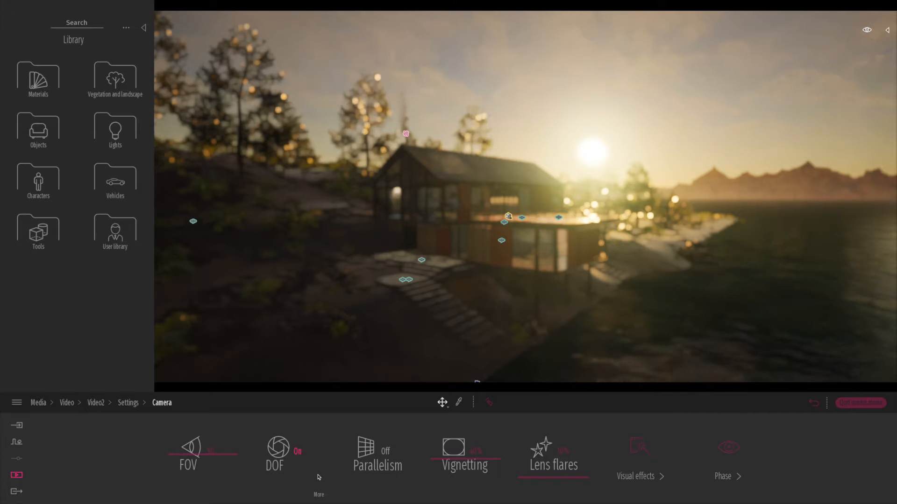
click(319, 495)
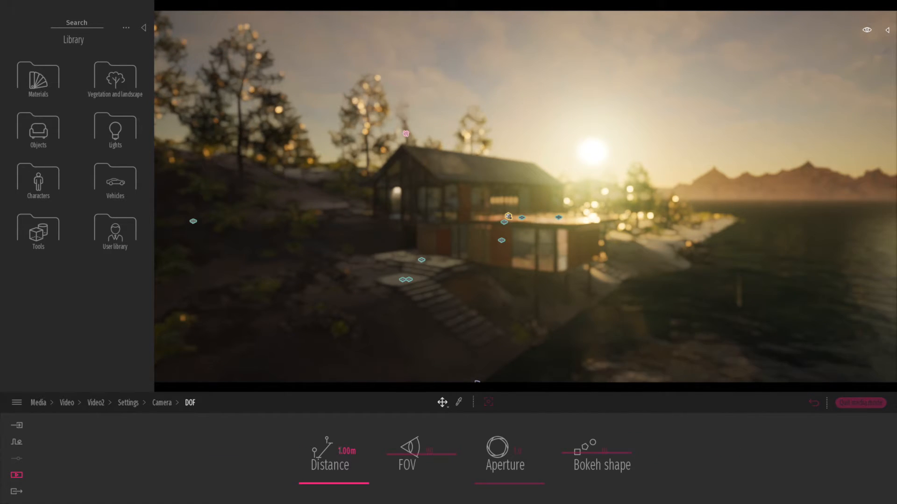
drag(339, 451, 359, 451)
text(50)
key(Return)
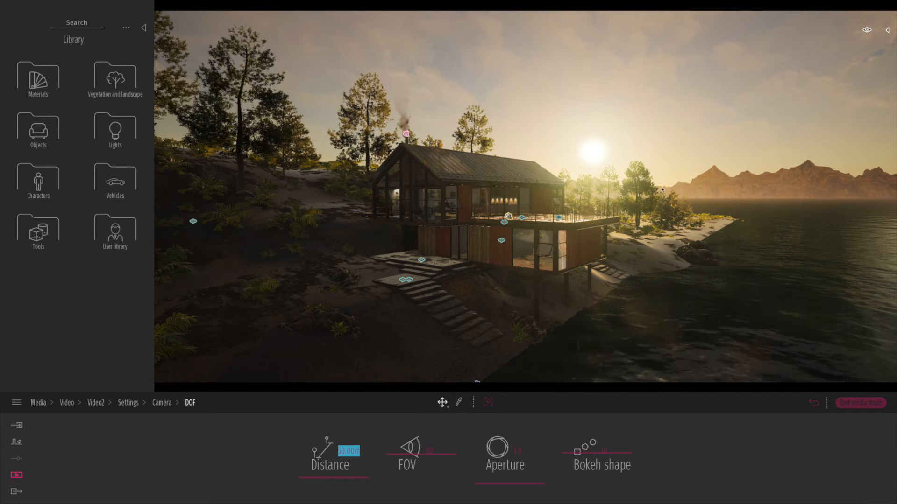
Switch to the image list and view Image1, Image2, Image3 and Image4 in turn.
click(14, 476)
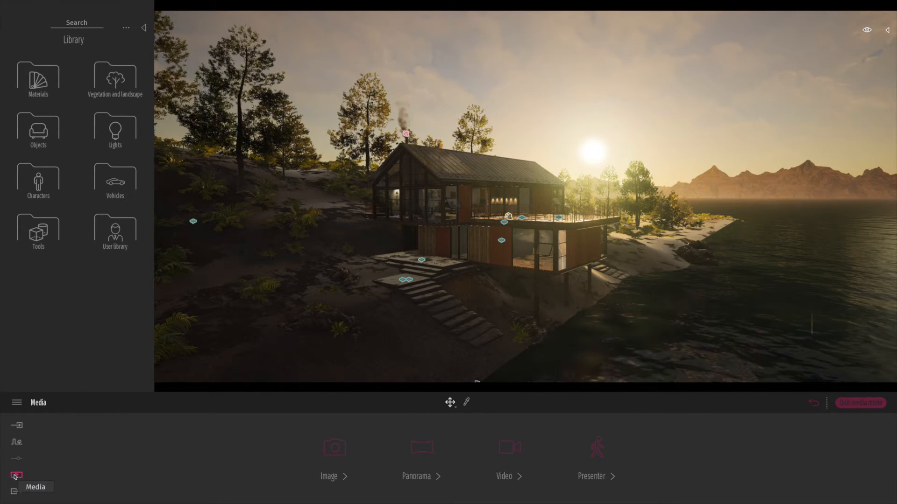
click(331, 448)
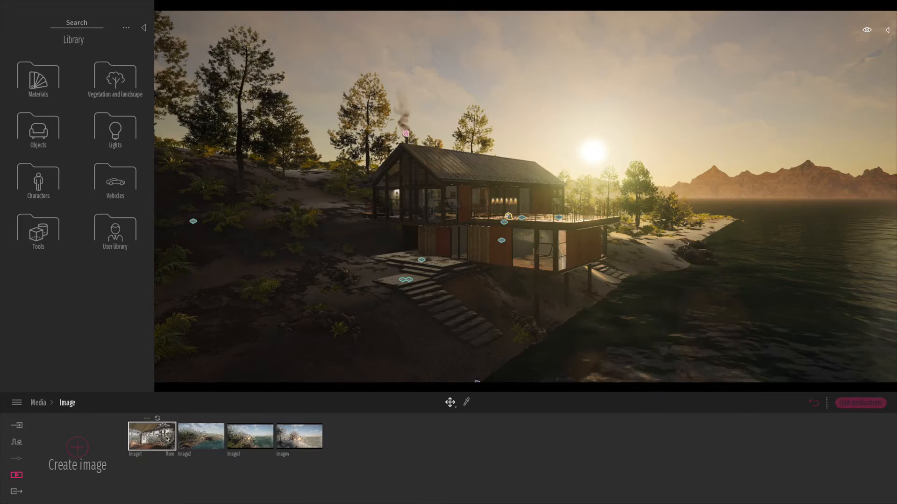
click(166, 438)
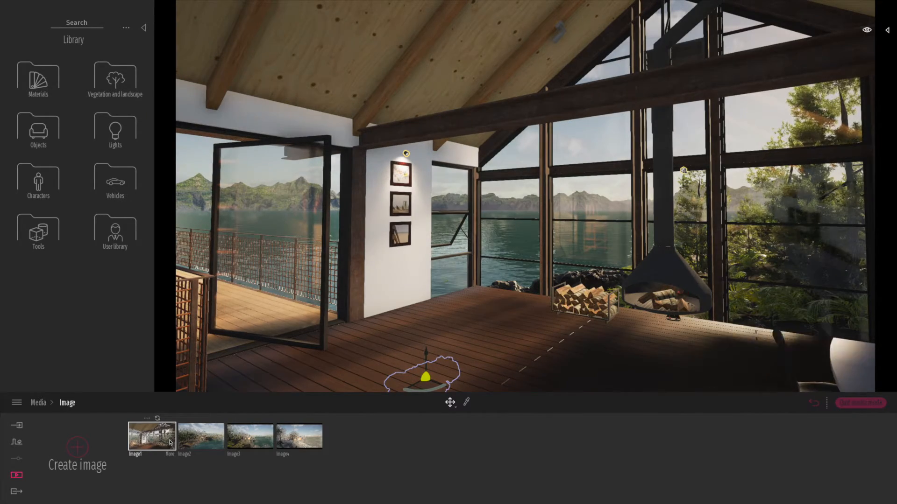
click(210, 447)
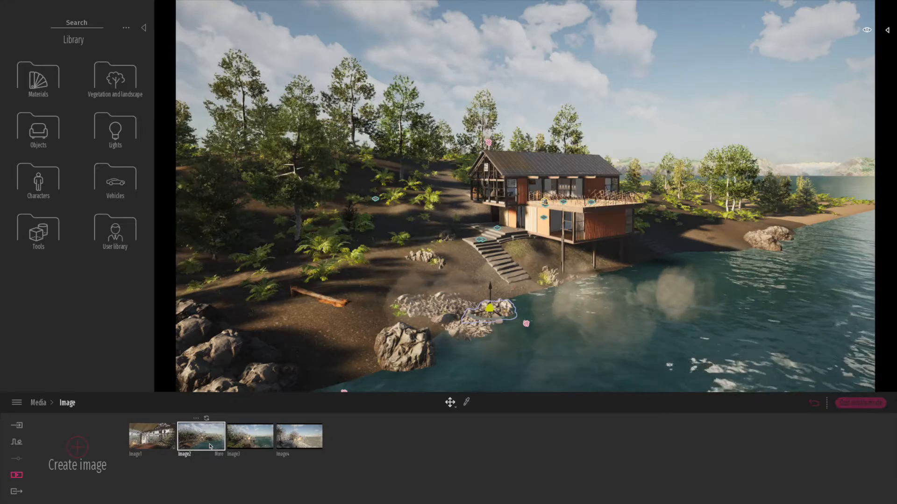
click(249, 446)
click(295, 441)
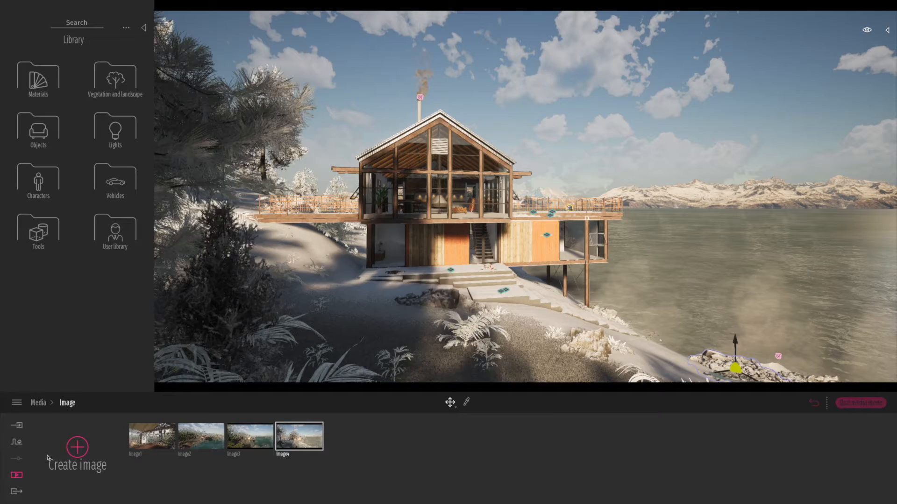
Select all the images, plus Video1 and Video2, as the media for export.
click(15, 493)
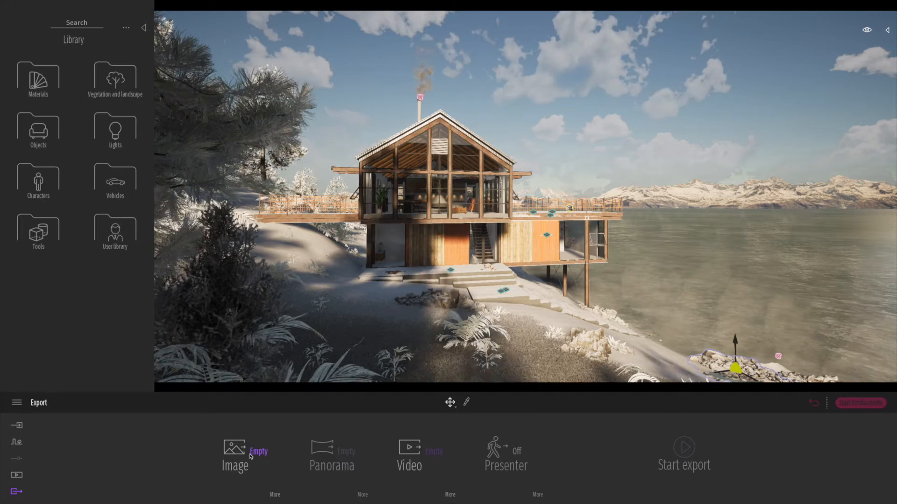
click(257, 451)
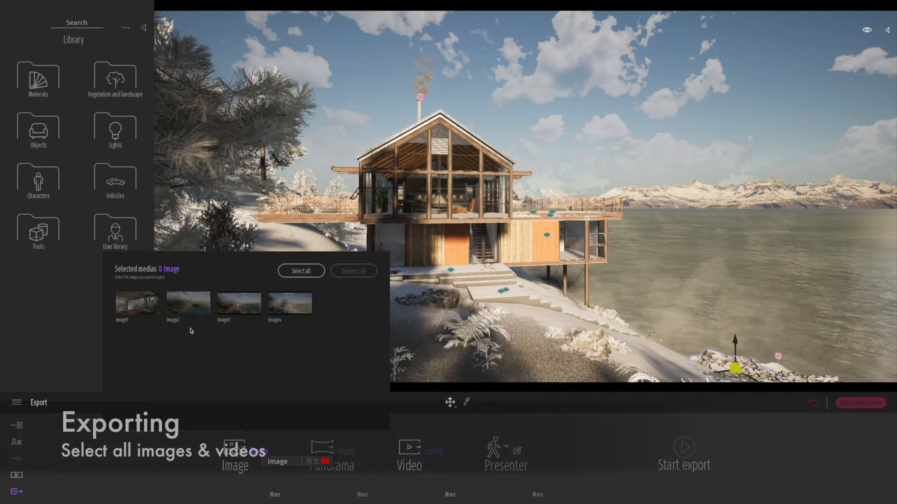
click(231, 309)
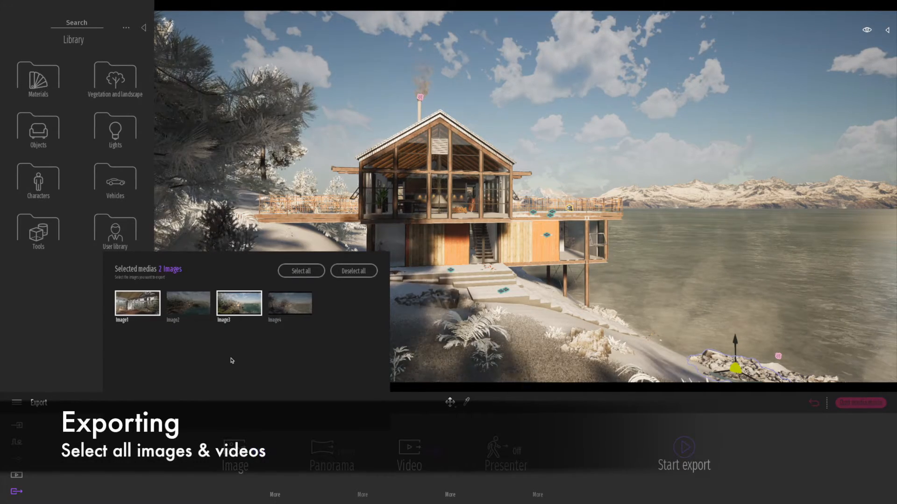
click(301, 272)
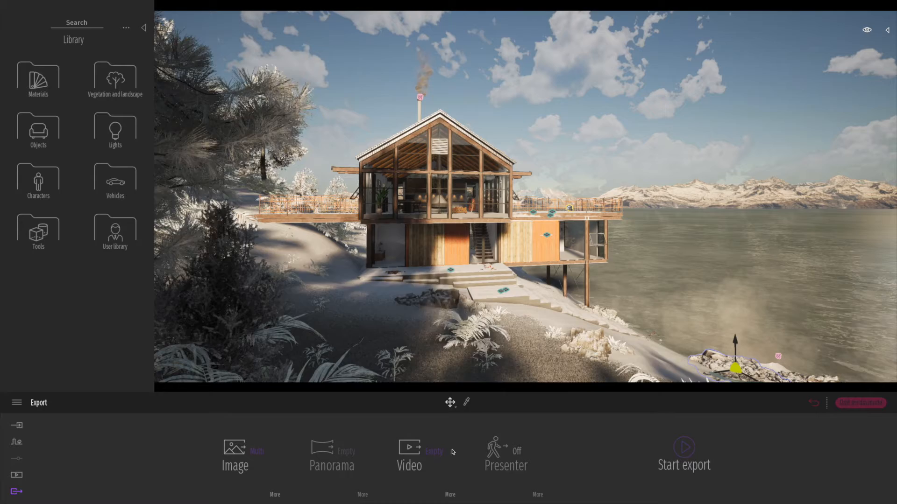
mouse_move(434, 452)
click(313, 303)
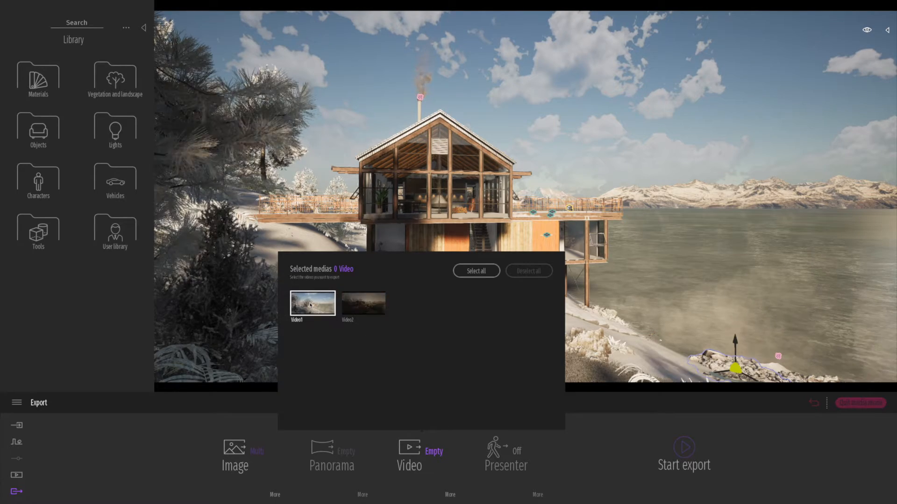
click(359, 310)
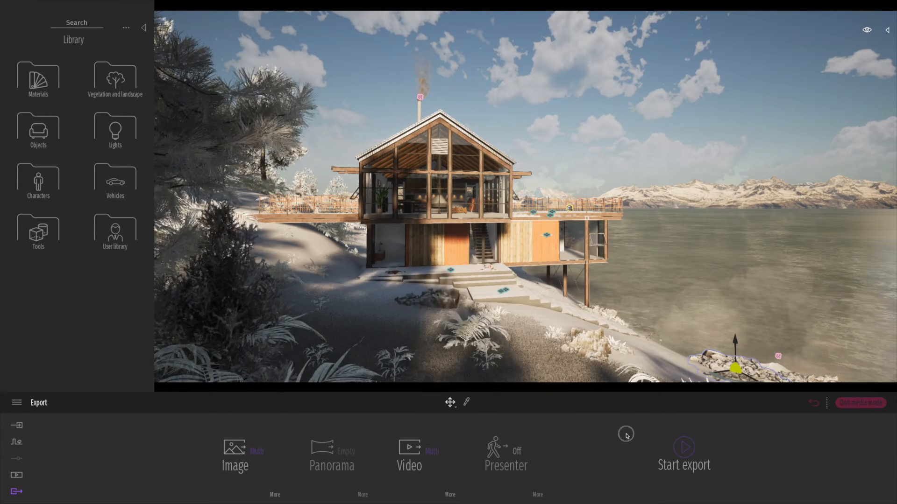
Start exporting the selected media into the "House by the lake" folder on the Desktop.
click(684, 448)
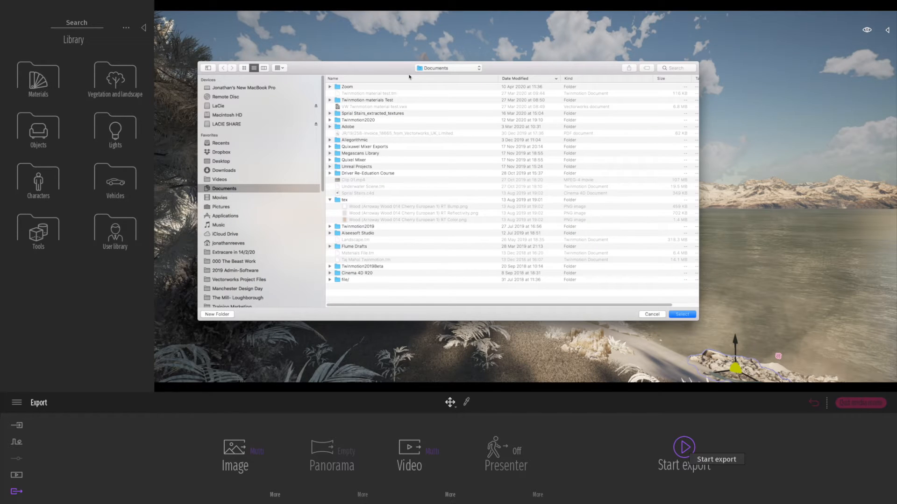
click(220, 161)
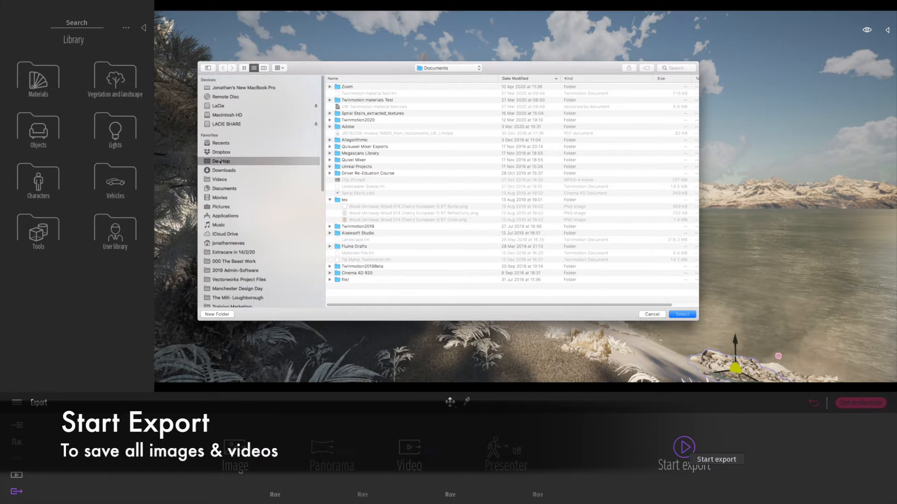
click(329, 94)
double_click(352, 93)
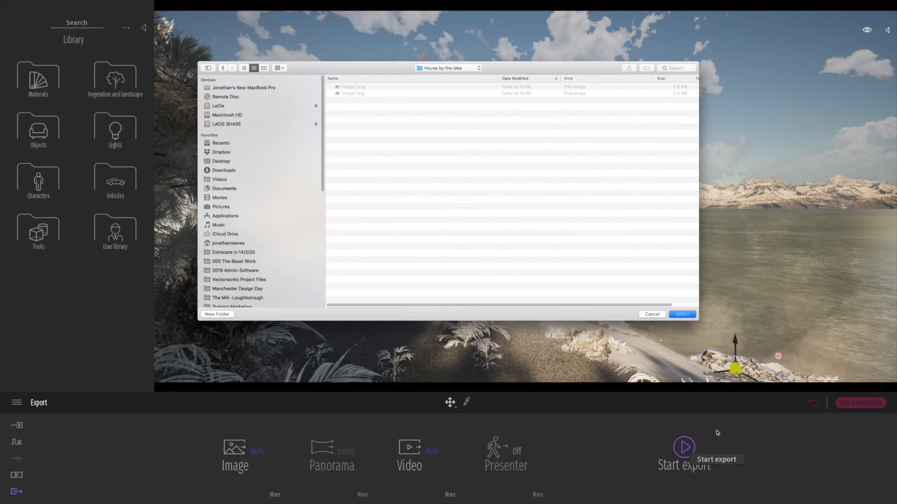
click(682, 313)
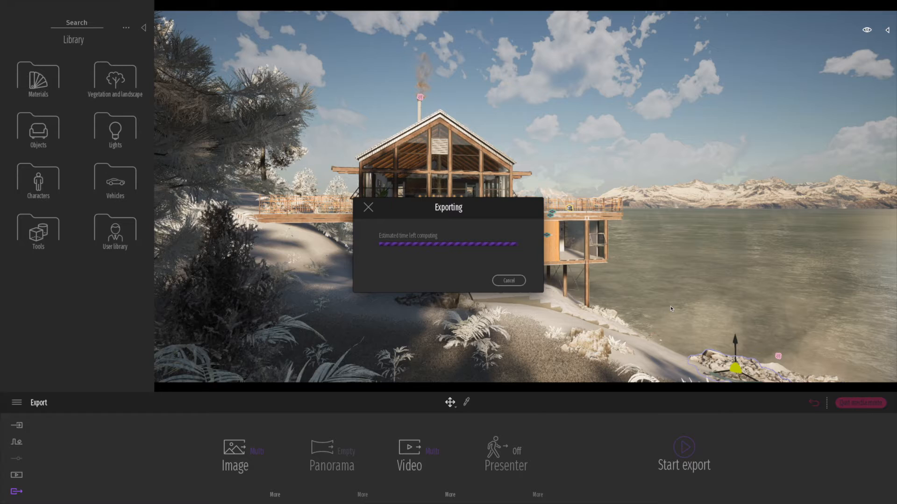